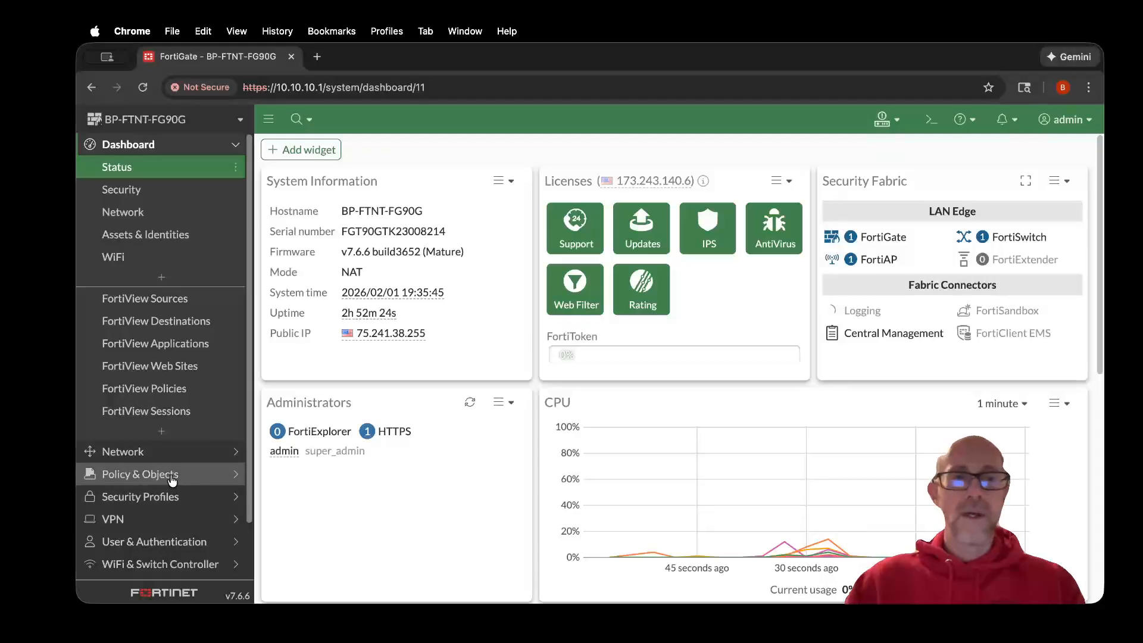
Open the Internet Service Database, search the internet services for office365, and view the summary of the Microsoft-Office365 entry
click(172, 480)
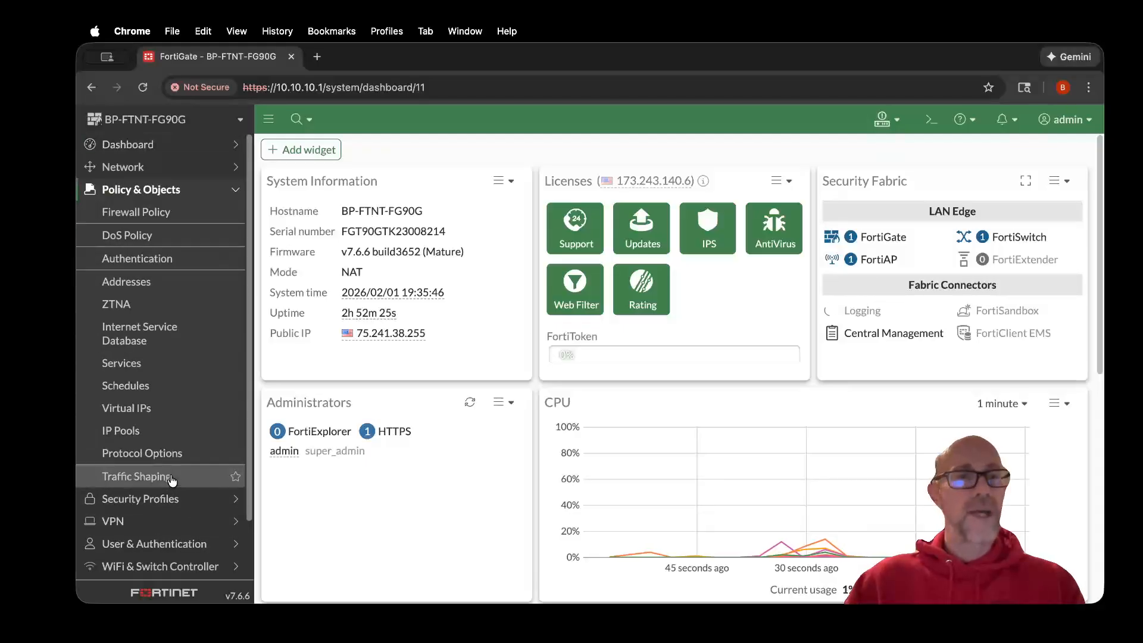
click(148, 346)
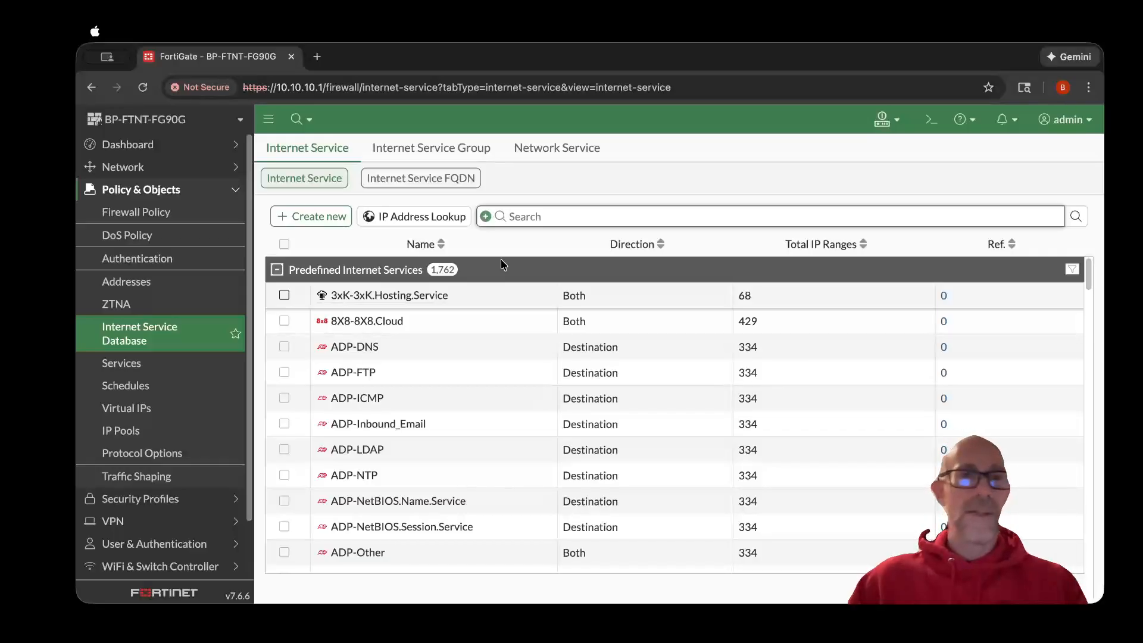
click(532, 217)
text(o)
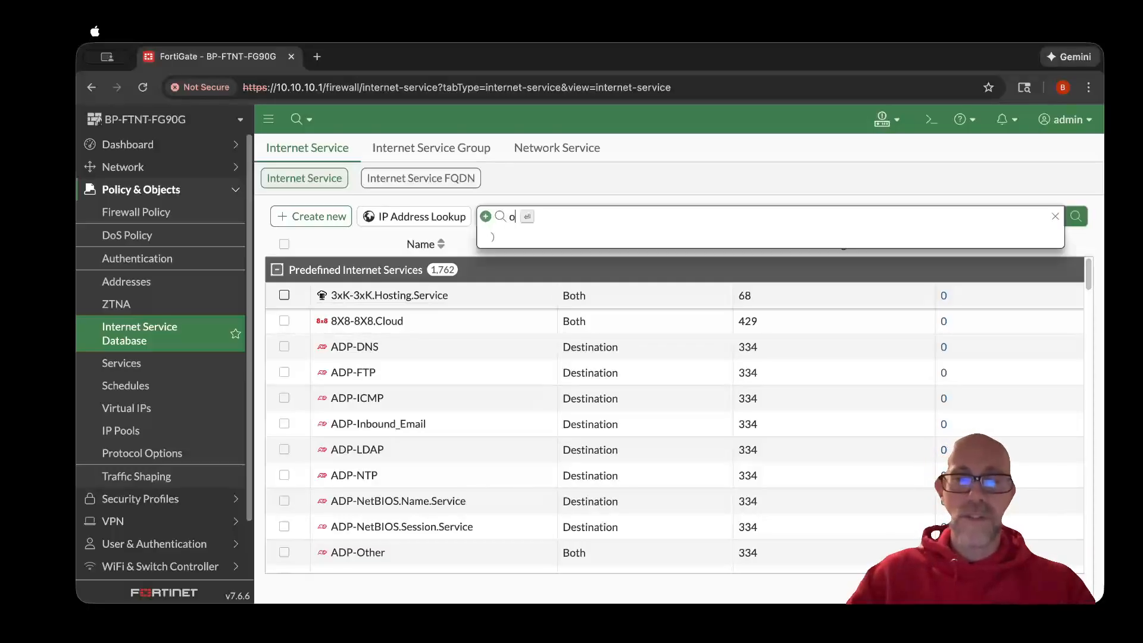
text(ffice365)
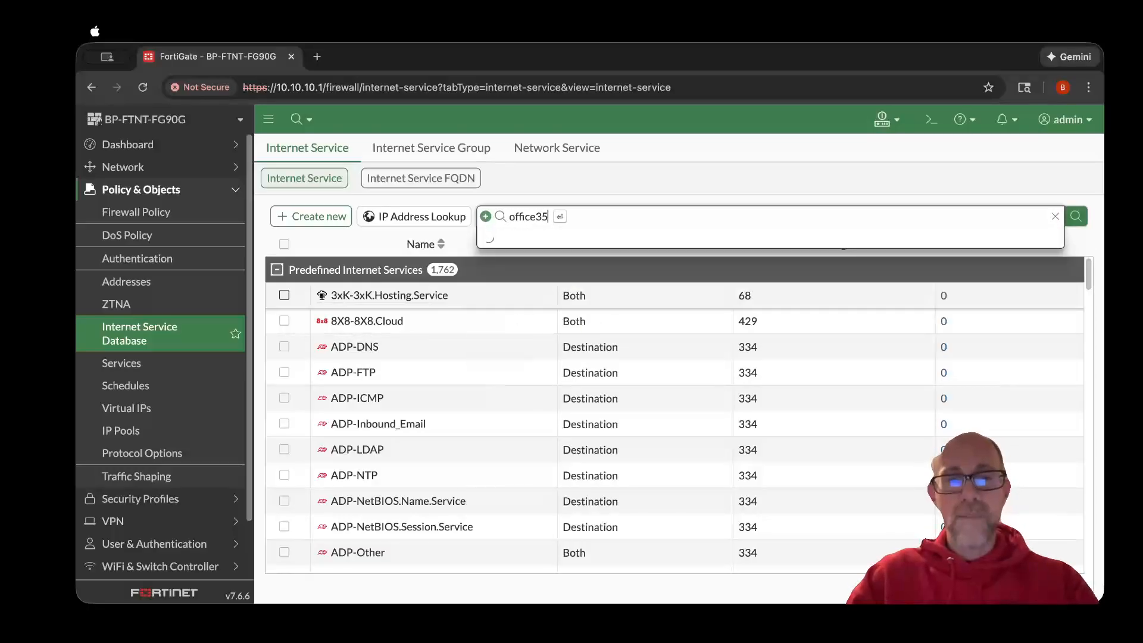
key(Return)
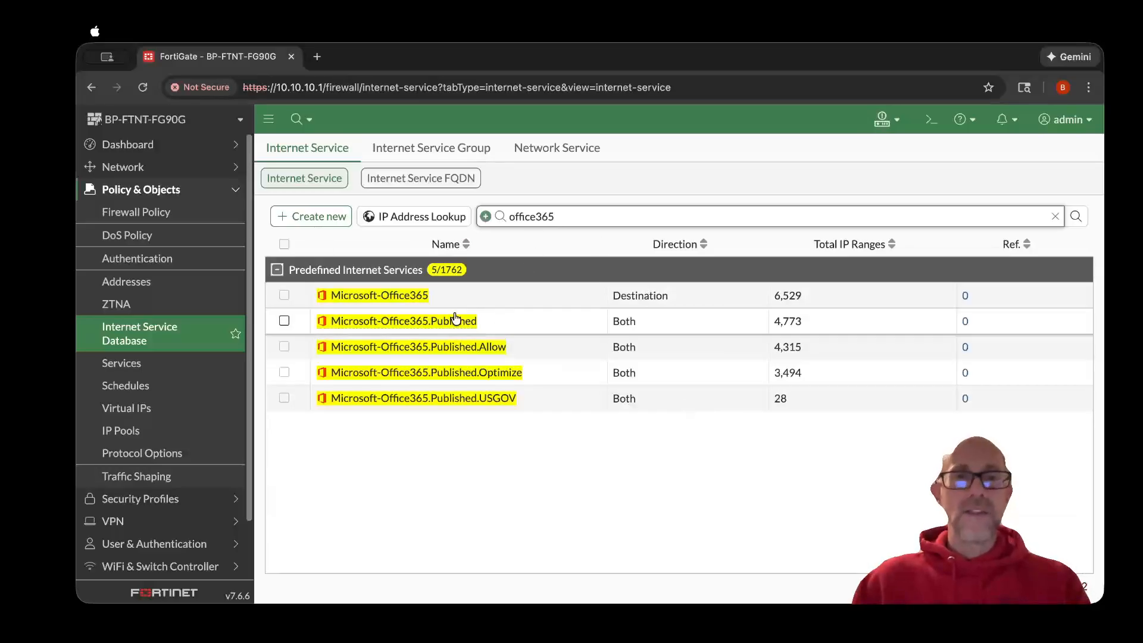
mouse_move(411, 302)
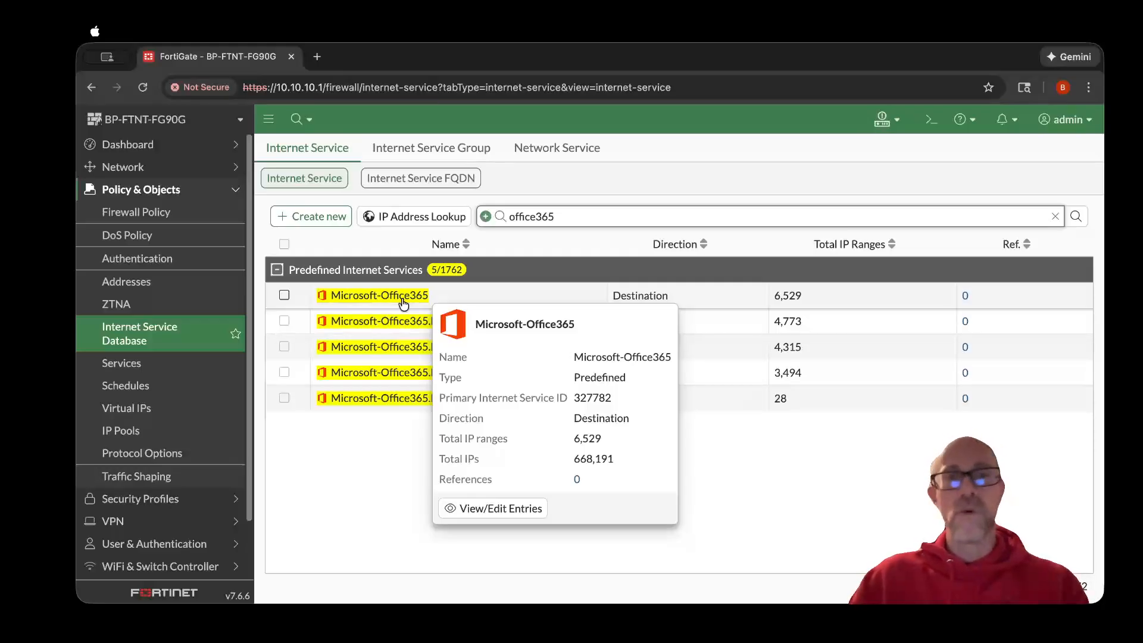
Search the Internet Service Database for salesforce and for gmail
drag(566, 216, 473, 215)
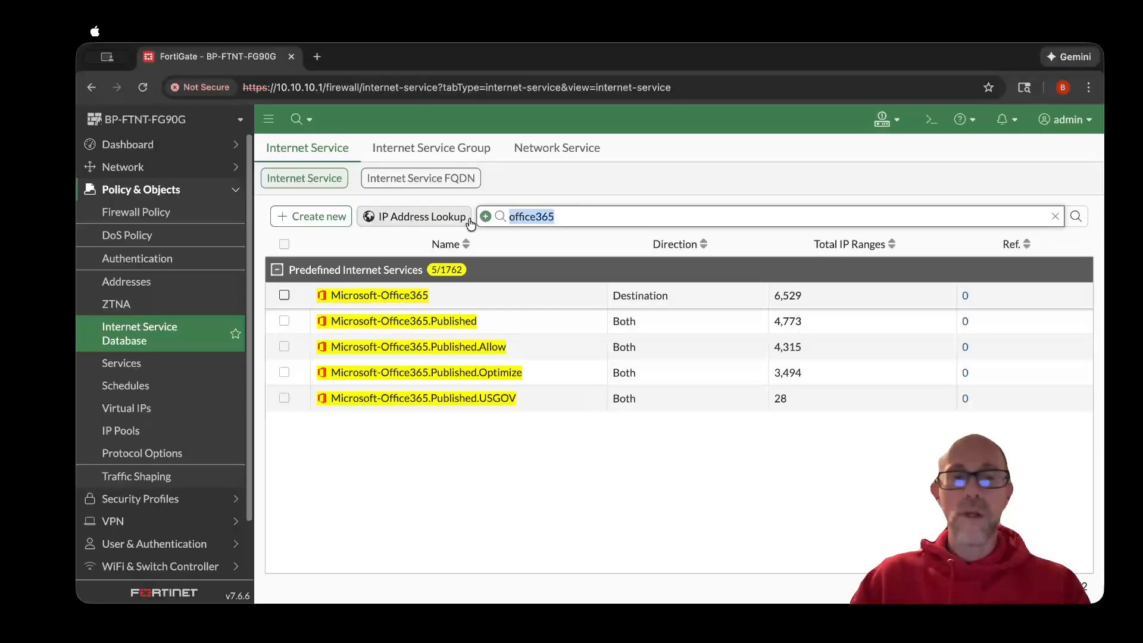
text(salesforce)
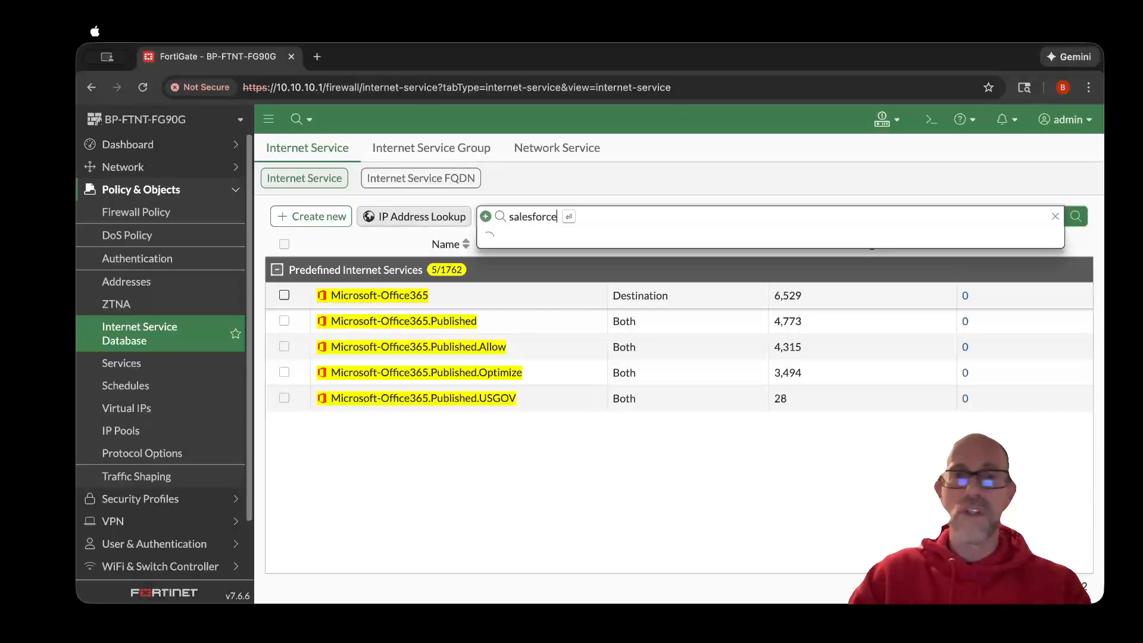
key(Return)
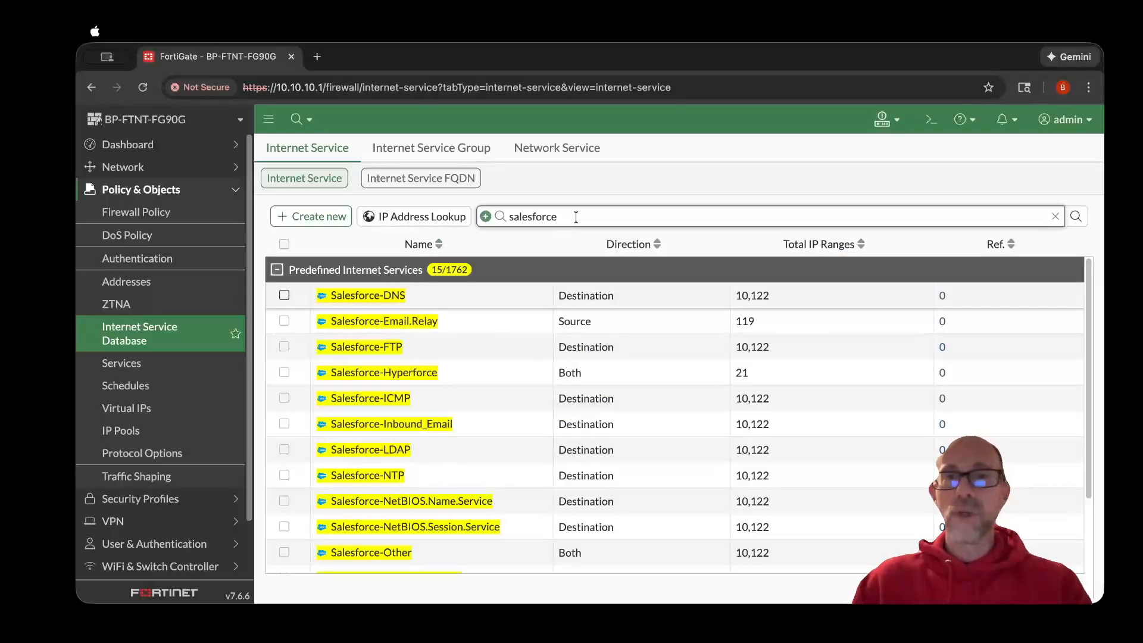
drag(574, 217, 486, 220)
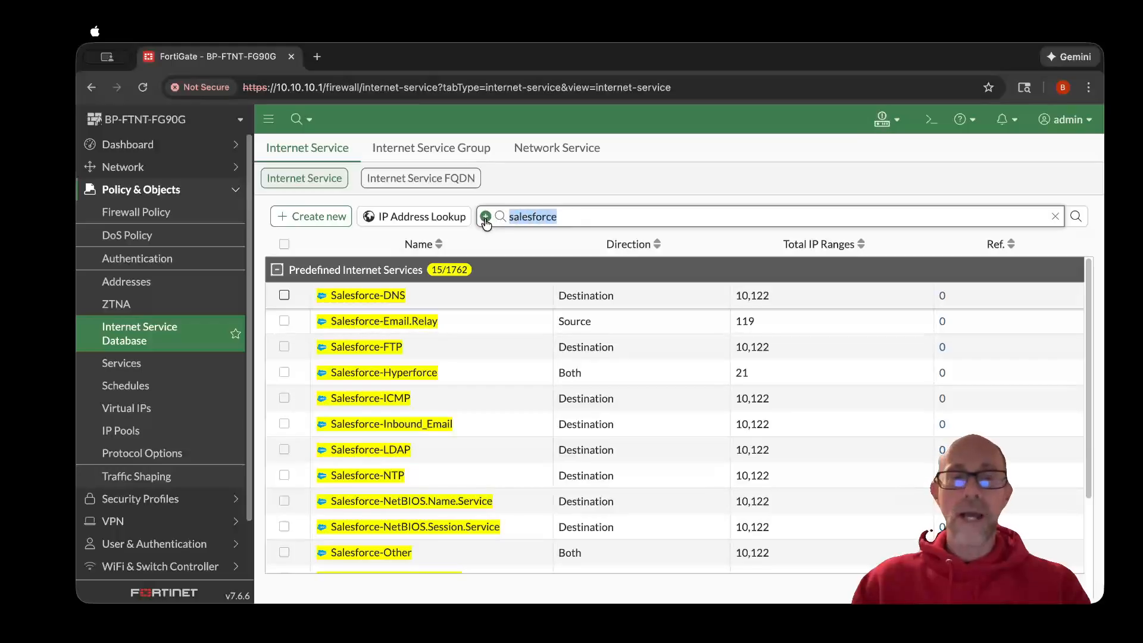
text(gmail)
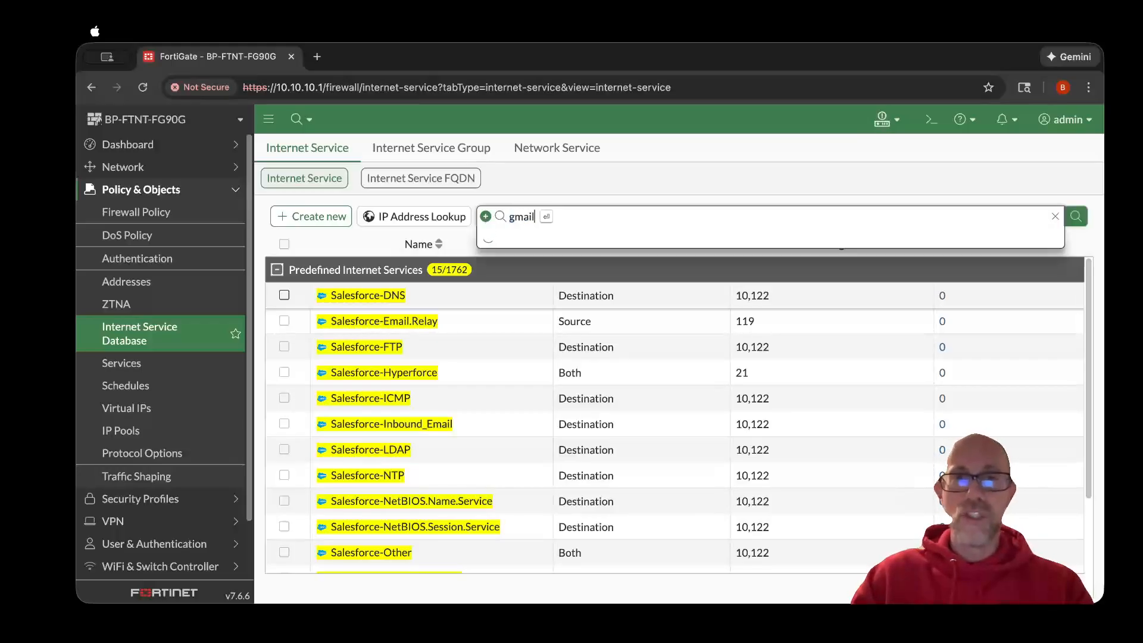
key(Return)
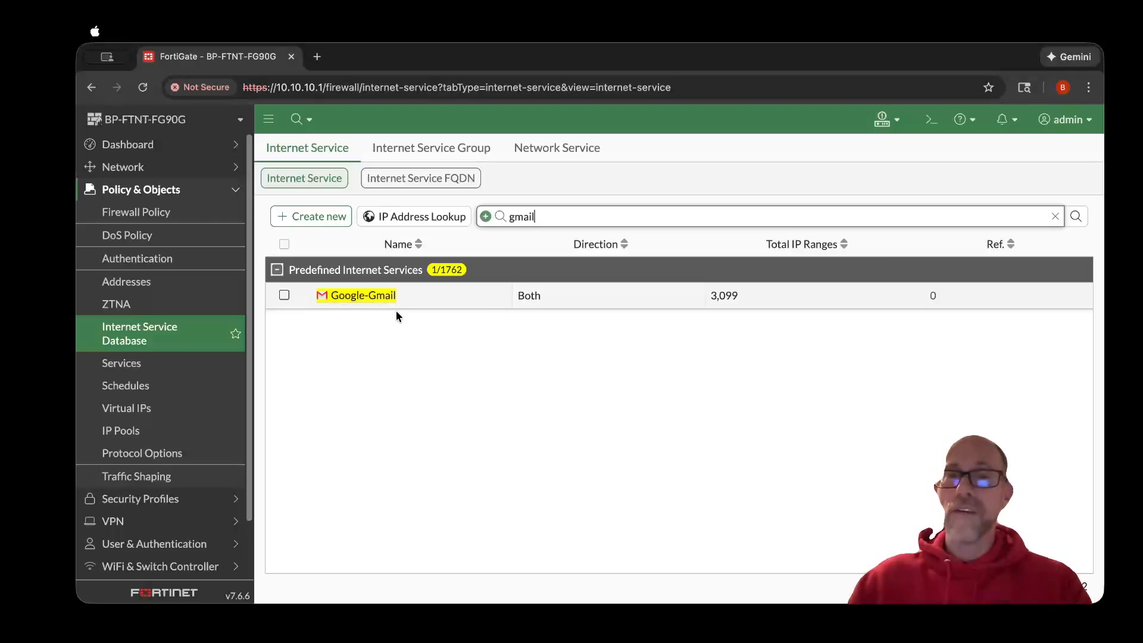
Search the Internet Service Database for botnet entries using the term botne
triple_click(554, 217)
text(b)
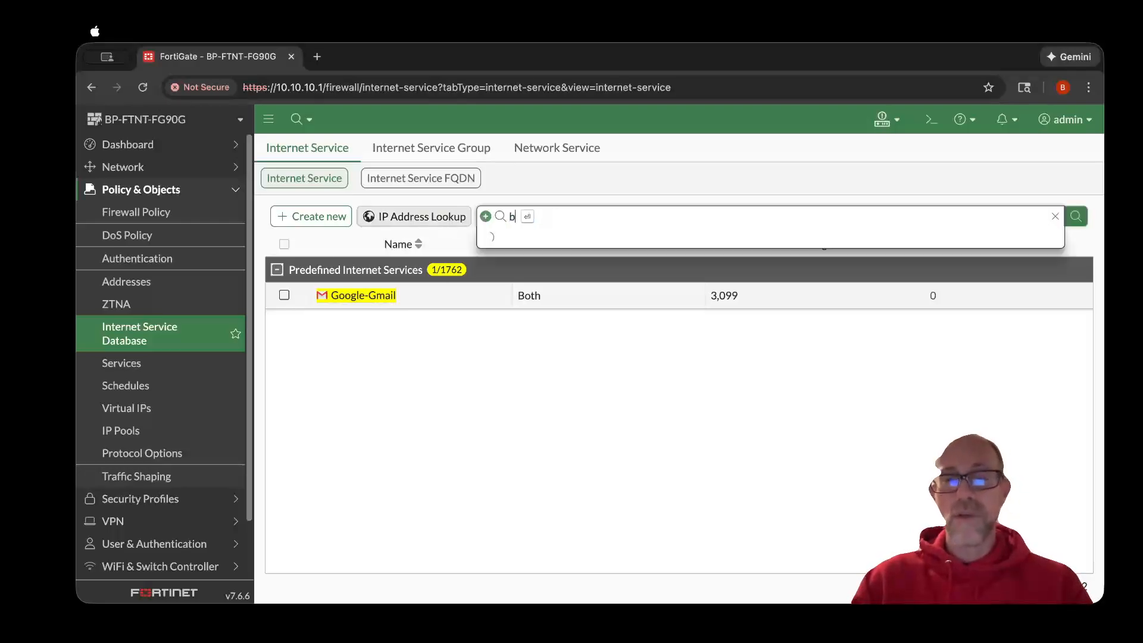
text(atne)
key(BackSpace)
key(BackSpace)
key(BackSpace)
key(BackSpace)
key(BackSpace)
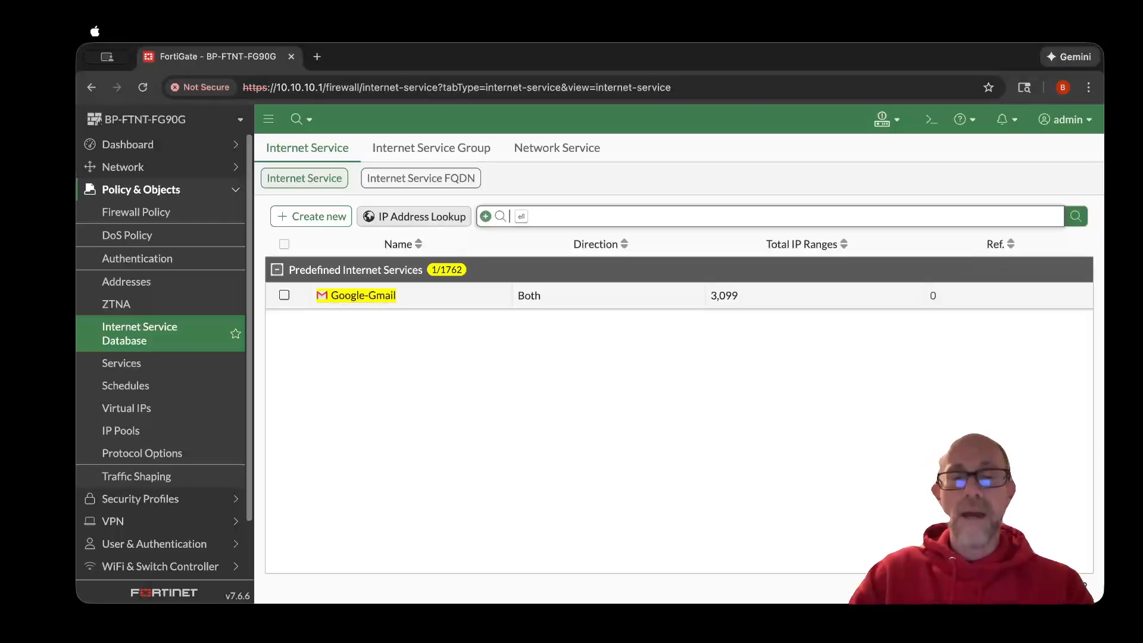
text(botne)
key(Return)
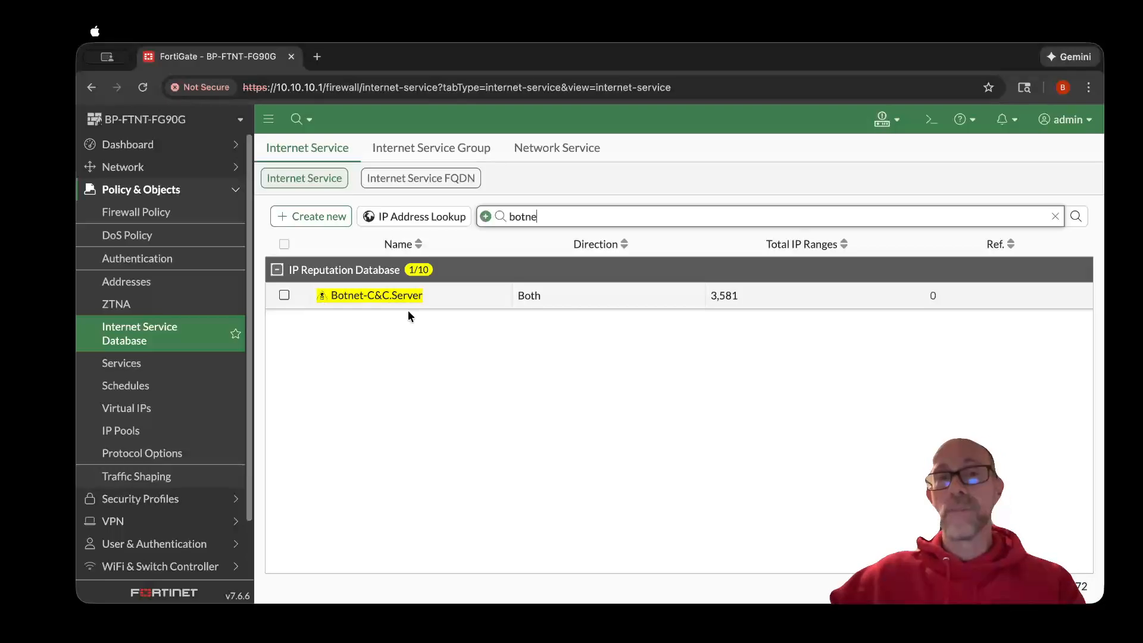
Start a new Internet Service Group named ISDB-BLOCK-BAD-OUTBOUND and set its direction to Destination
click(427, 150)
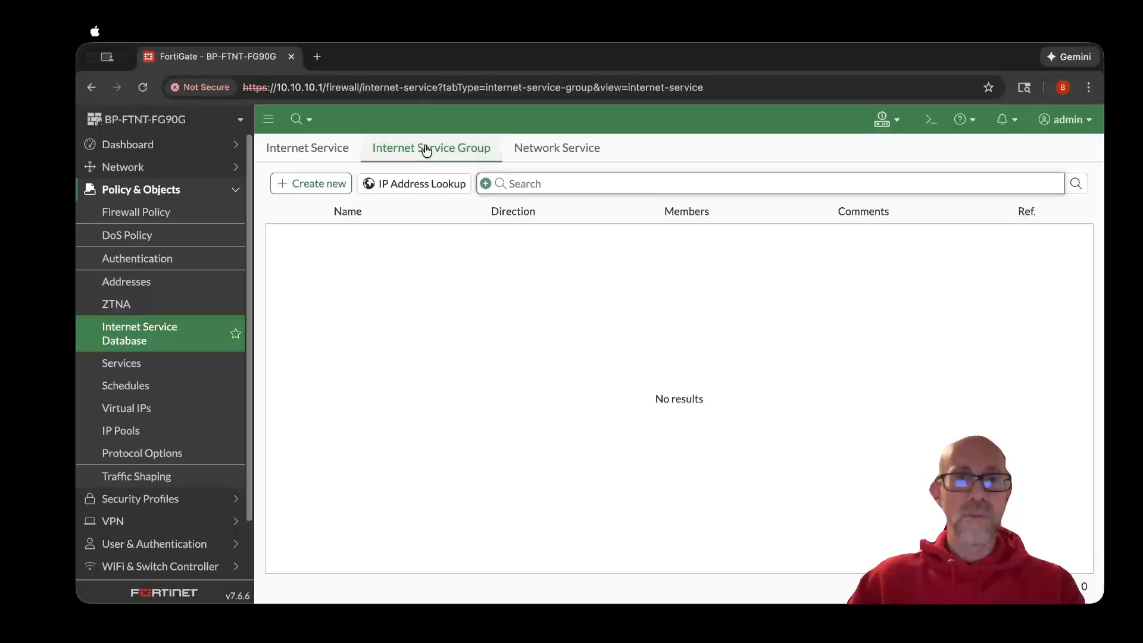
click(324, 186)
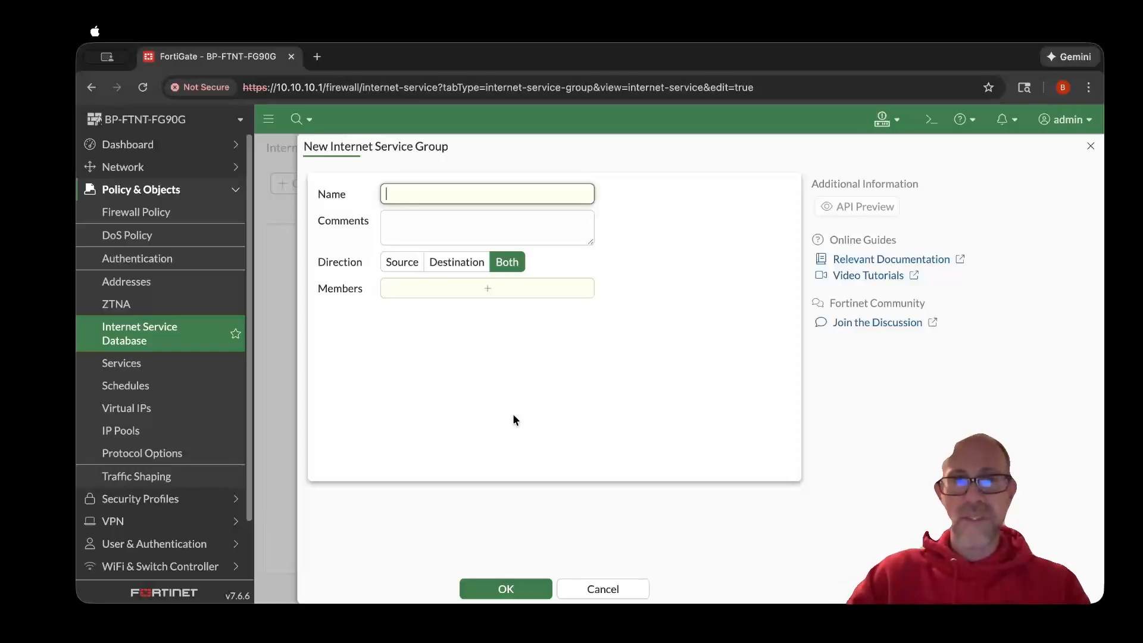
text(I)
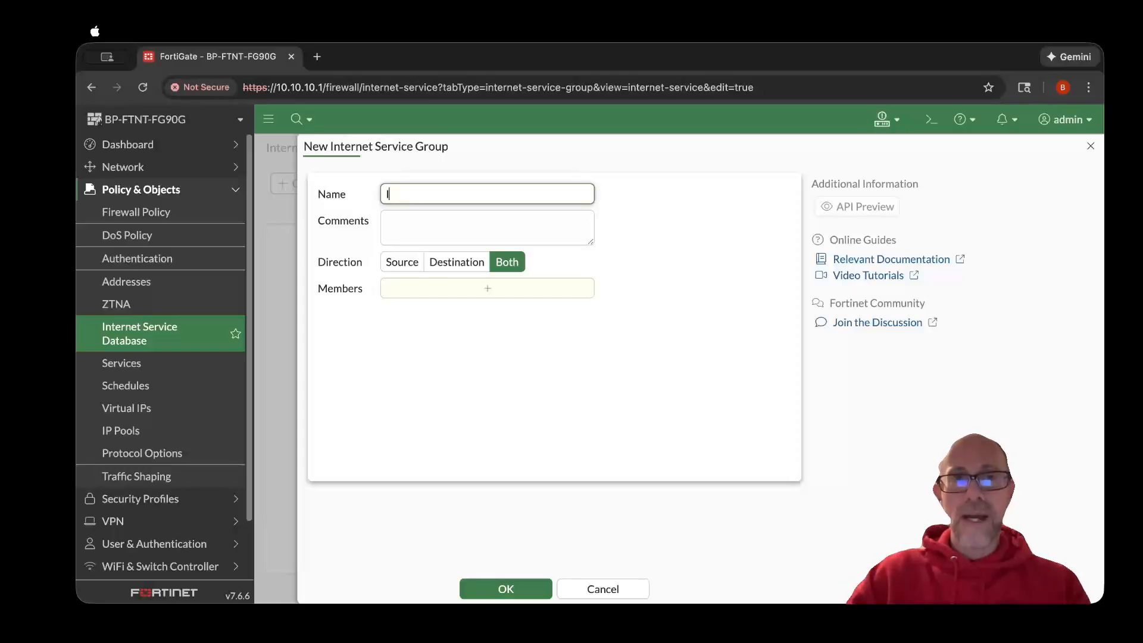
text(SDB-BLOCK=)
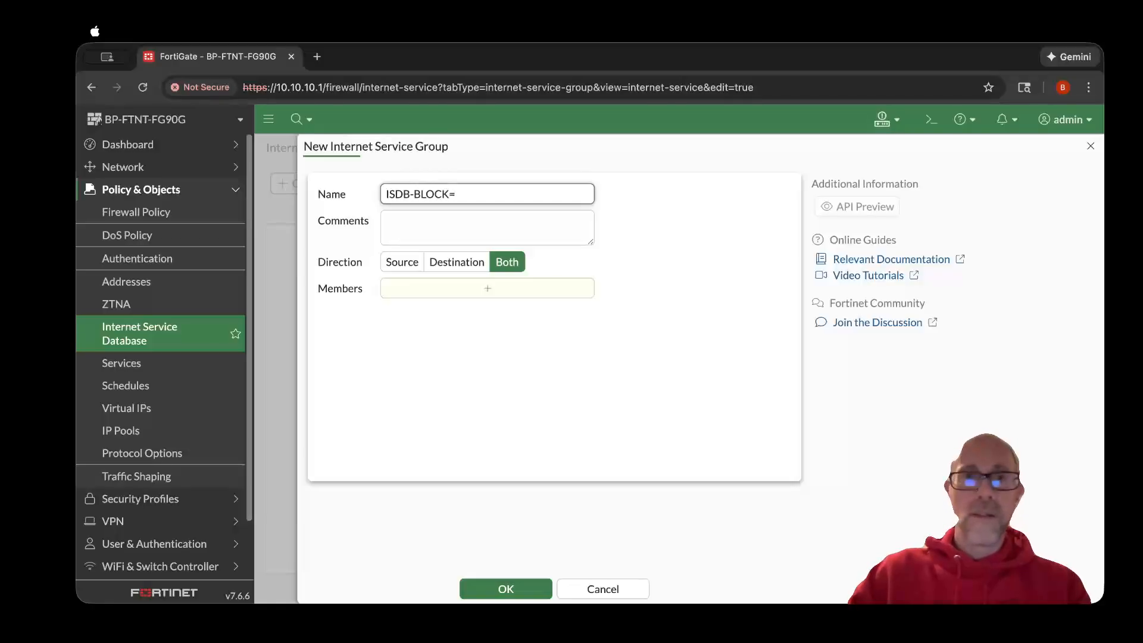
key(BackSpace)
text(-BAD)
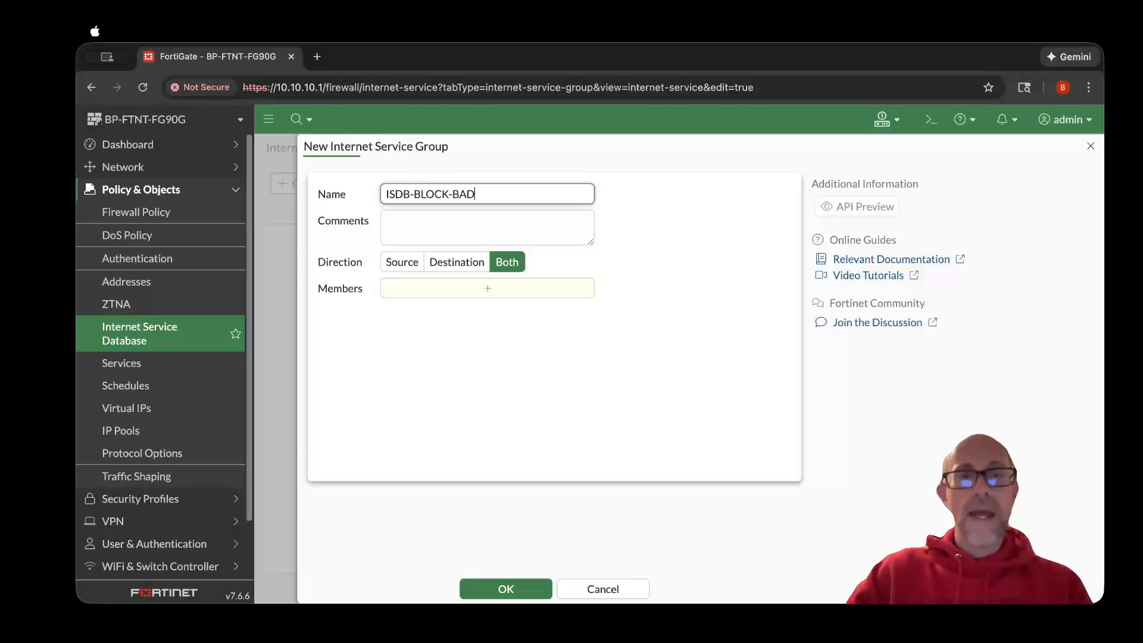
text(-OUTBOUND)
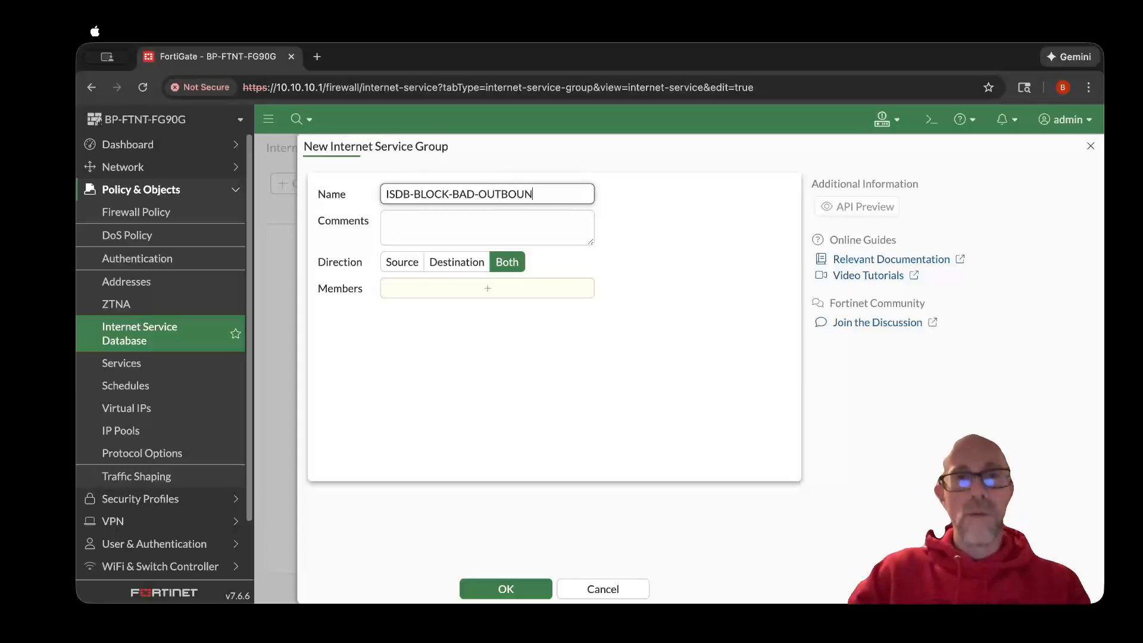
click(447, 262)
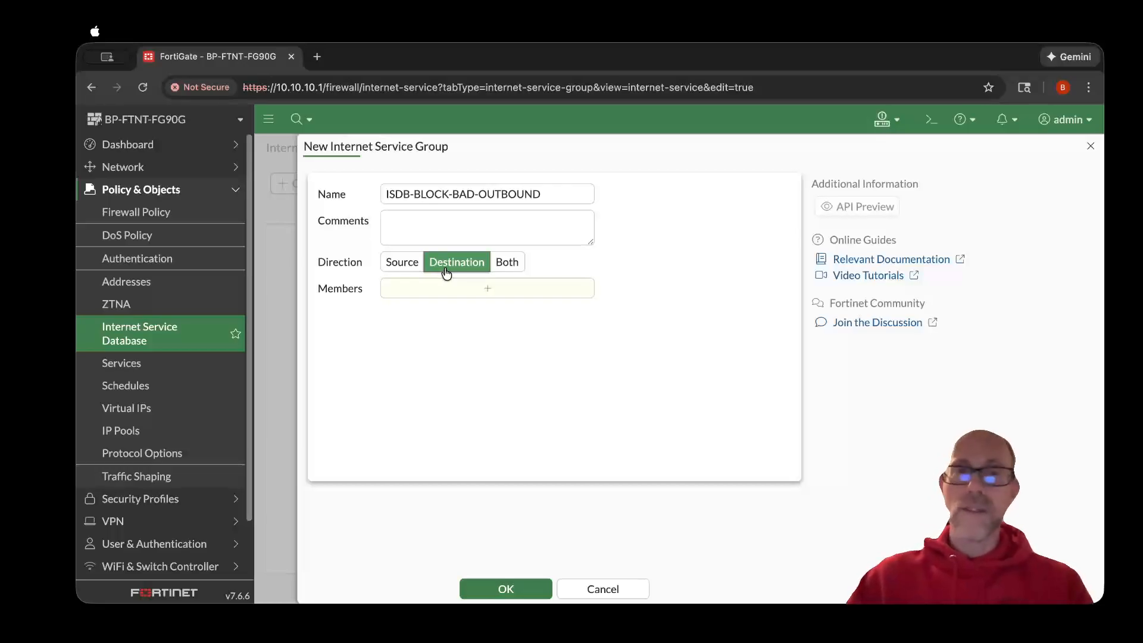
Add Botnet-C&C.Server and Malicious-Malicious.Server as members of the new Internet Service Group
click(476, 296)
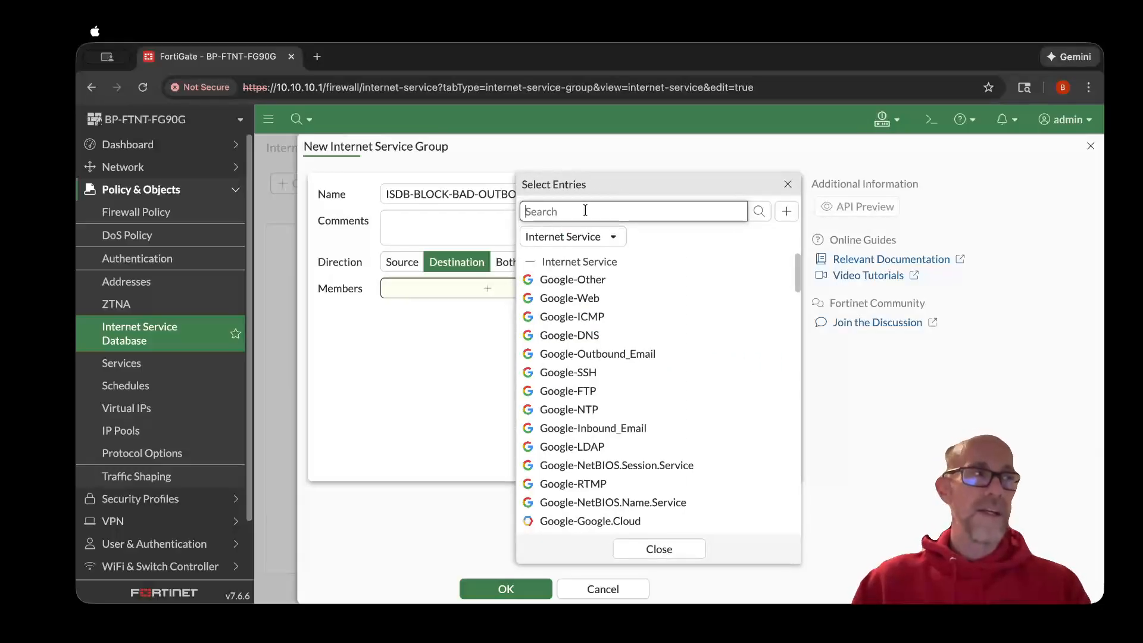
text(botnet)
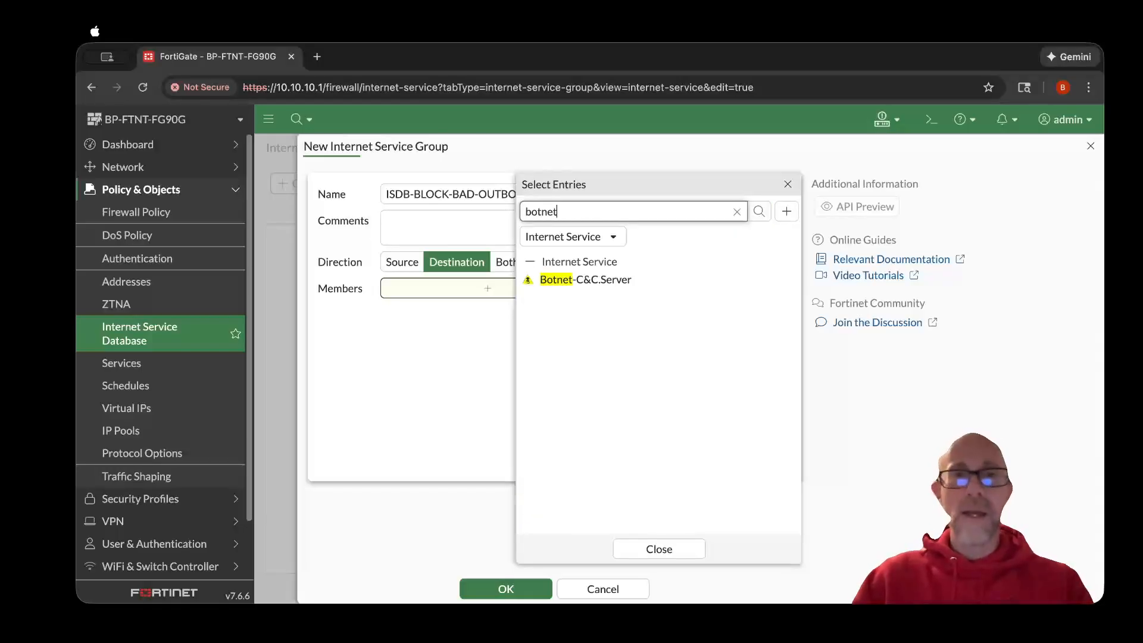
click(604, 287)
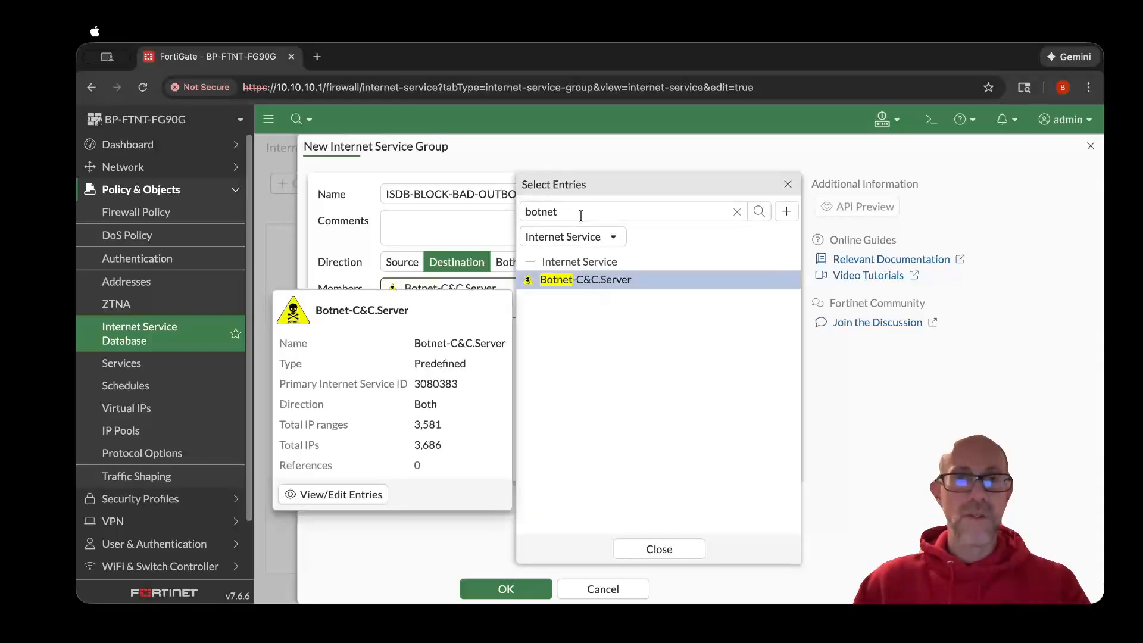
drag(581, 213, 520, 213)
text(malic)
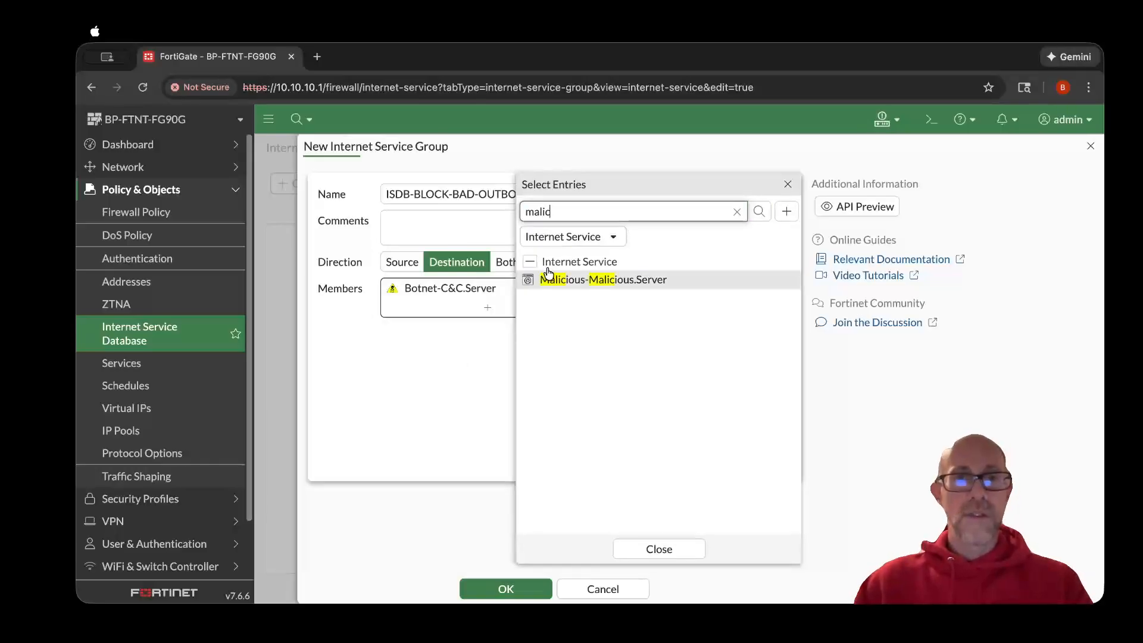
click(585, 281)
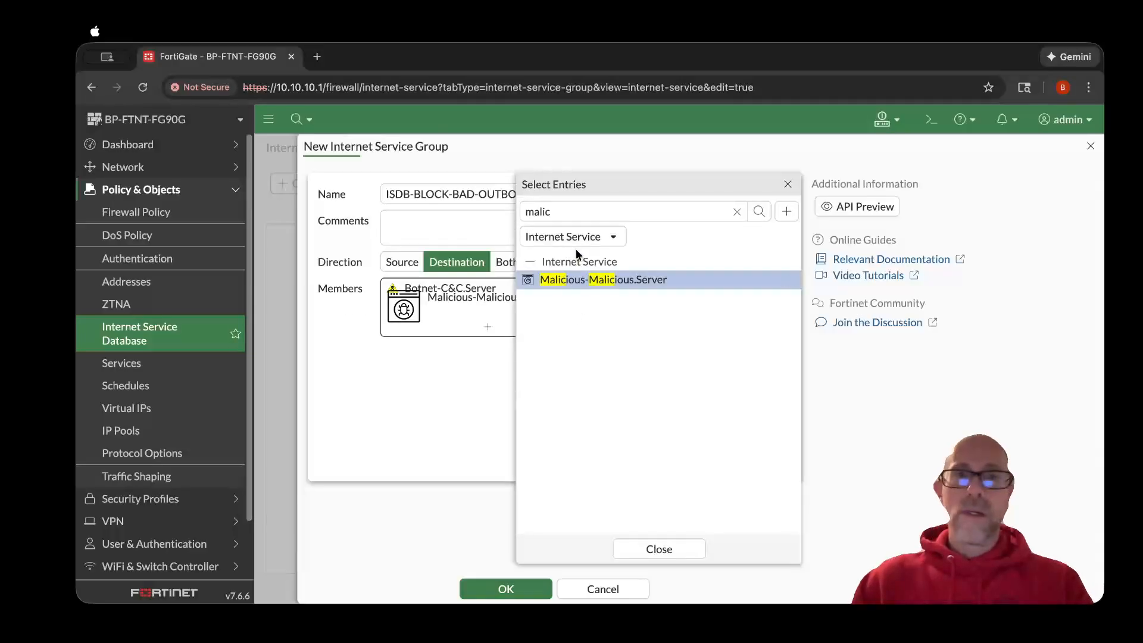
Find the bulletproof hosting service with the term hosting-b and add Hosting-Bulletproof.Hosting to the group members
click(566, 214)
drag(566, 213, 515, 212)
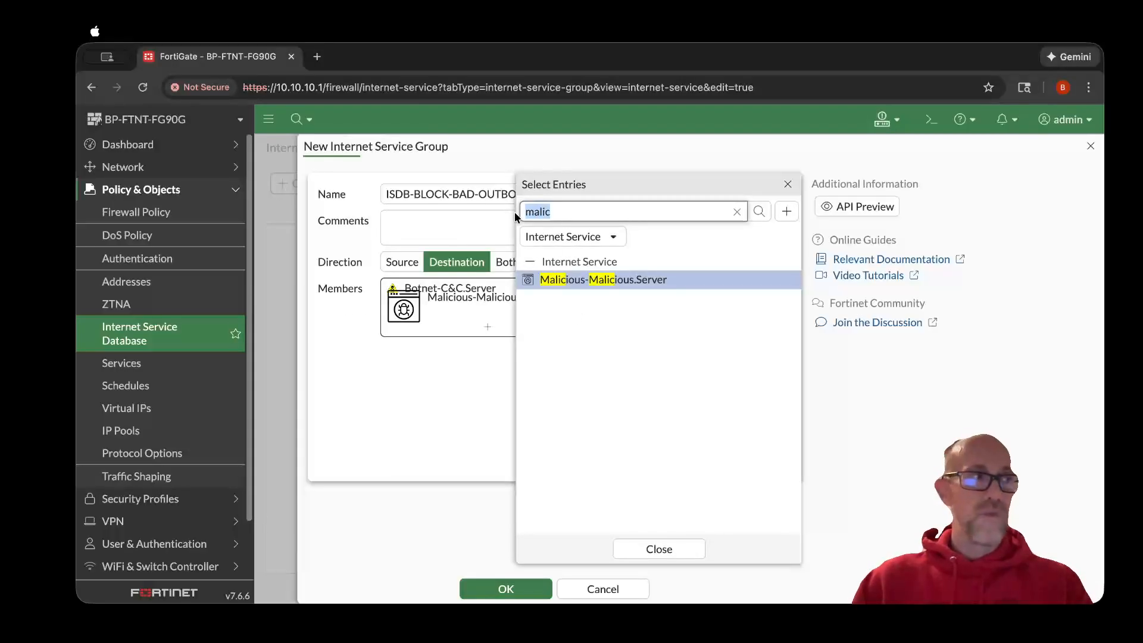
text(hosting-b)
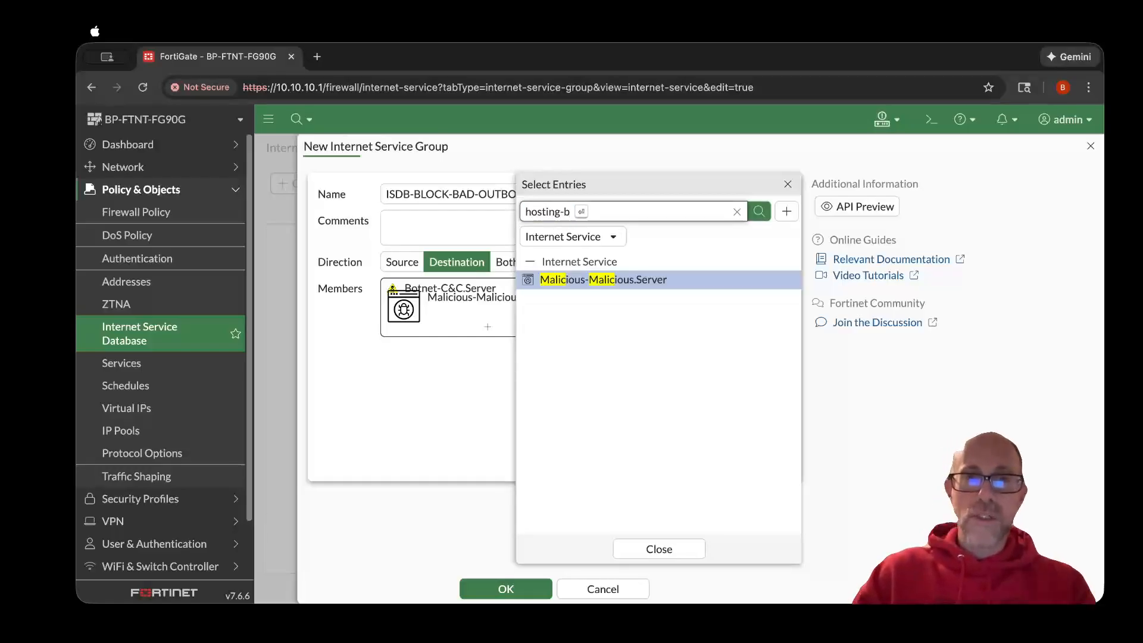
key(Return)
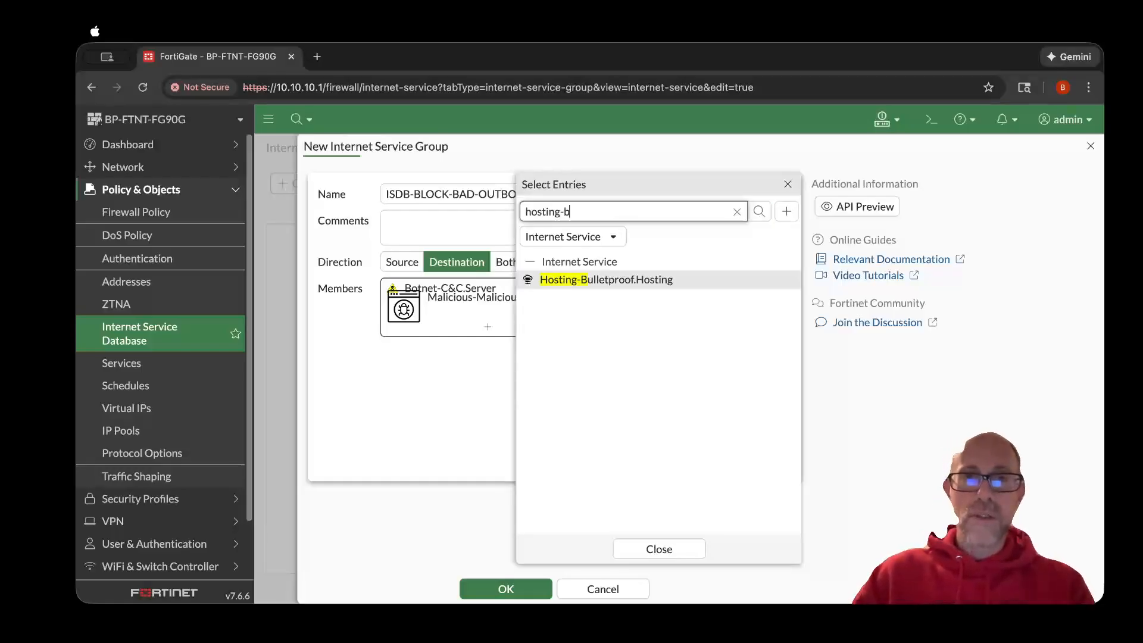
mouse_move(615, 288)
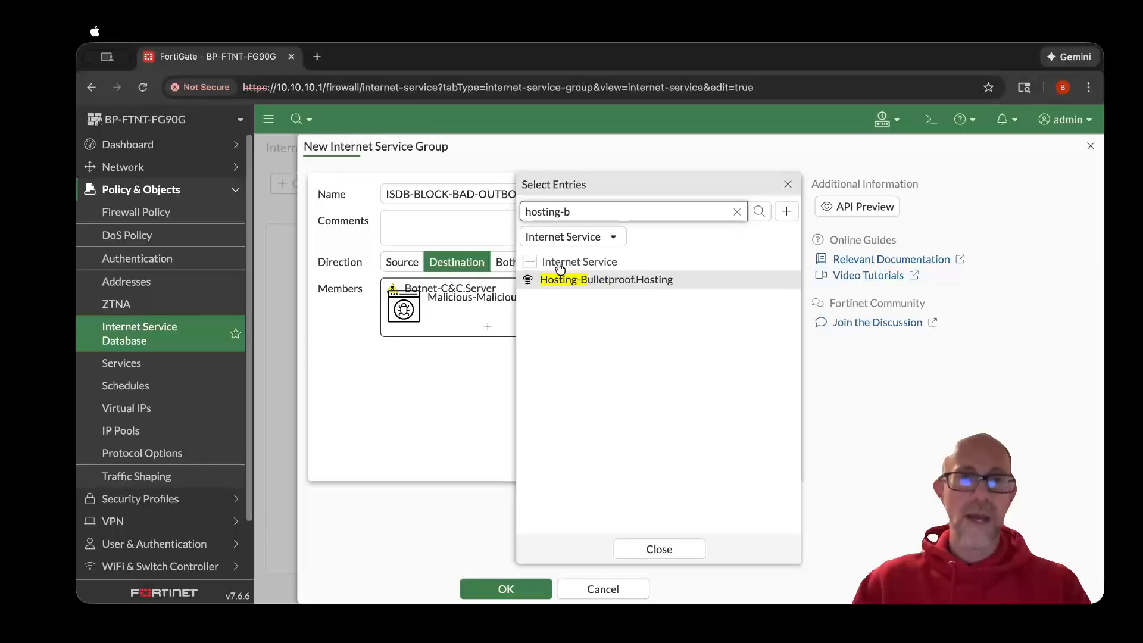
click(570, 282)
mouse_move(513, 309)
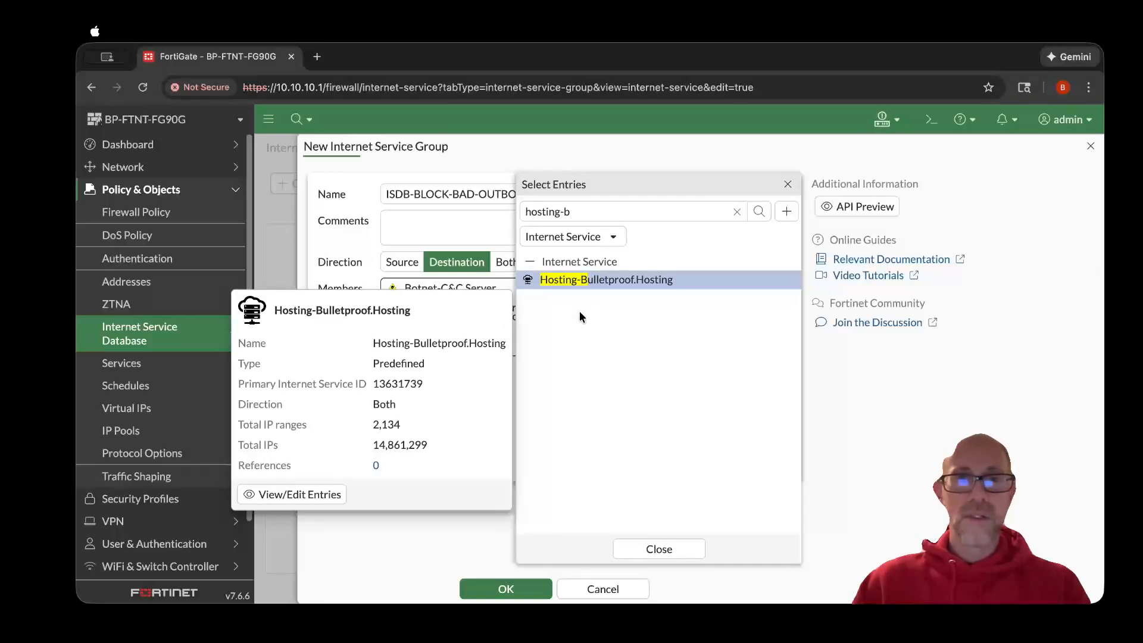
Find the phishing service with the term phish and add Phishing-Phishing.Server to the group members
drag(574, 210, 513, 209)
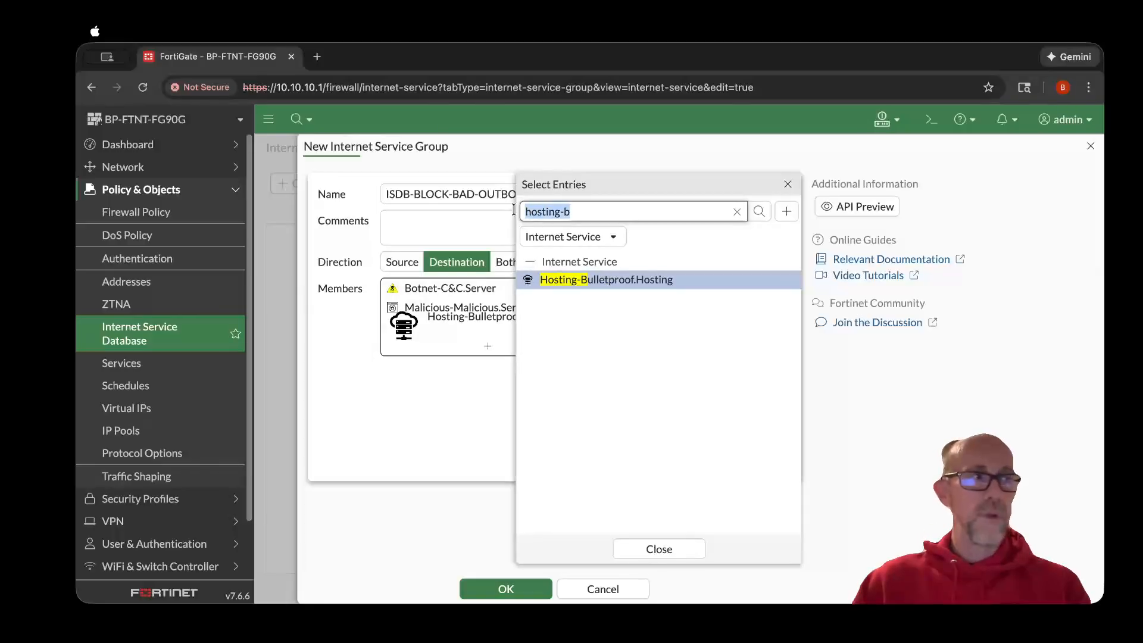
text(phi)
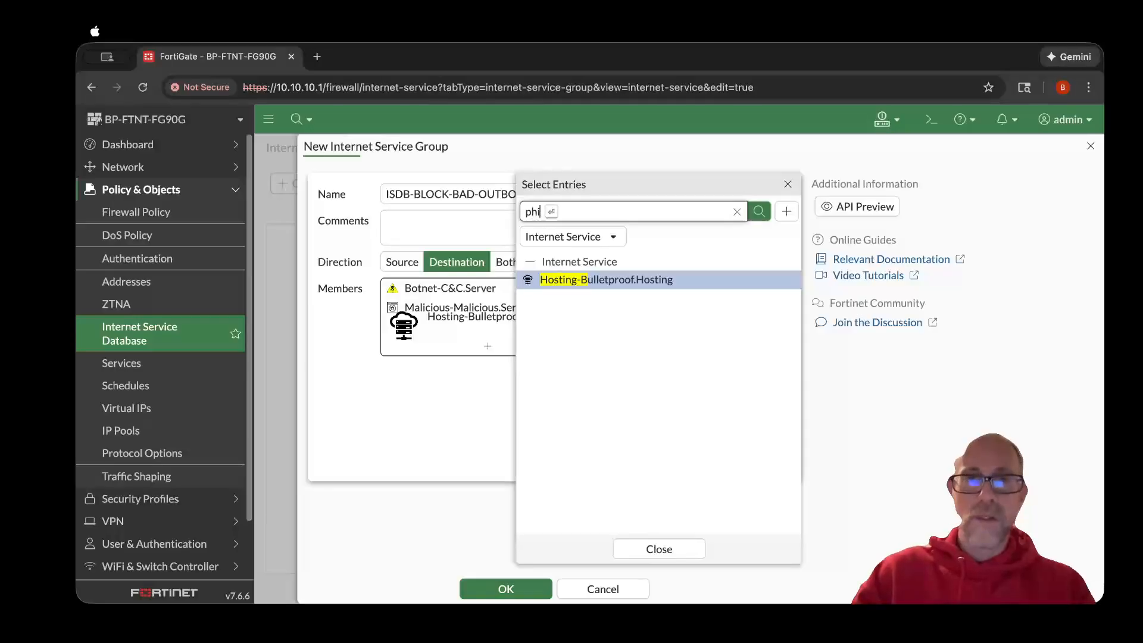
text(sh)
key(Return)
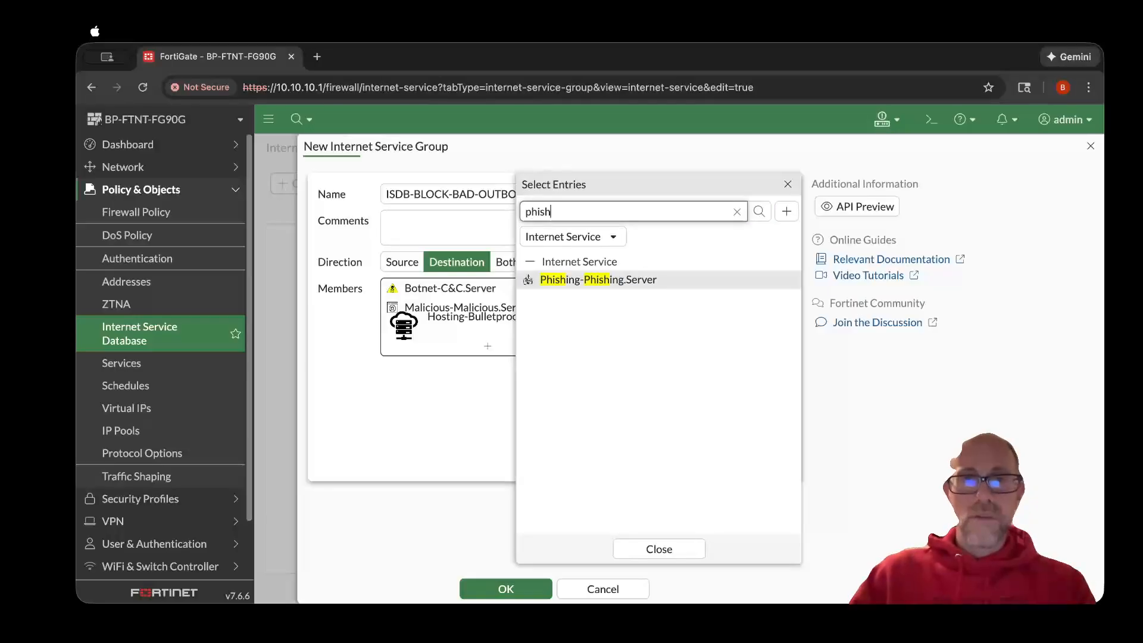
click(622, 284)
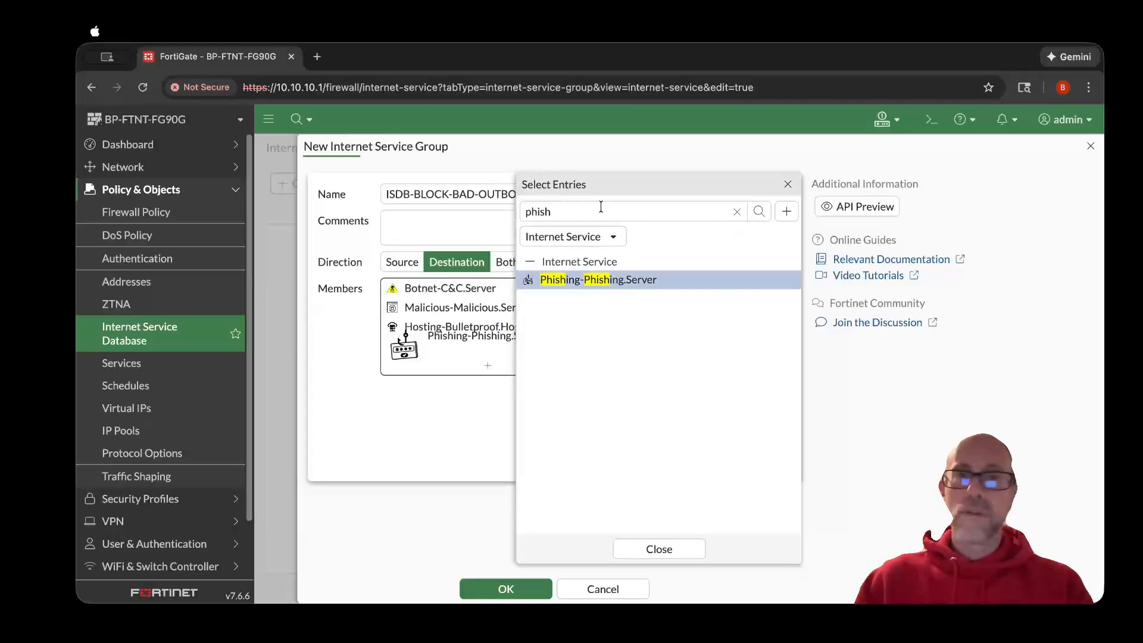
Find the spam service with the term spamm and add Spam-Spamming.Server to the group members
double_click(593, 209)
text(spamm)
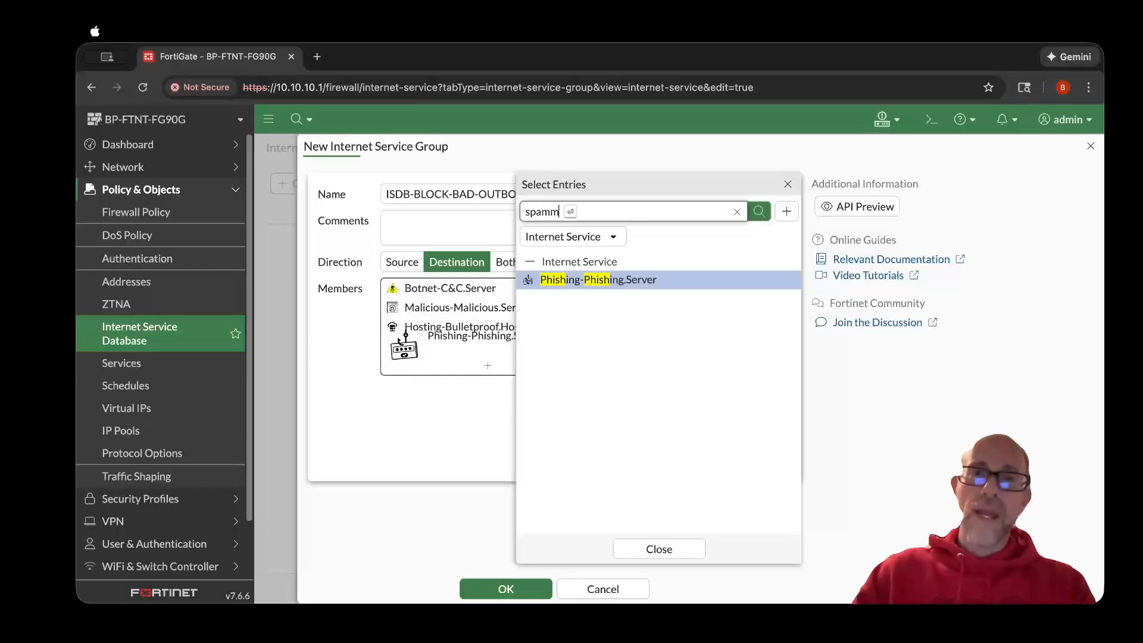
key(Return)
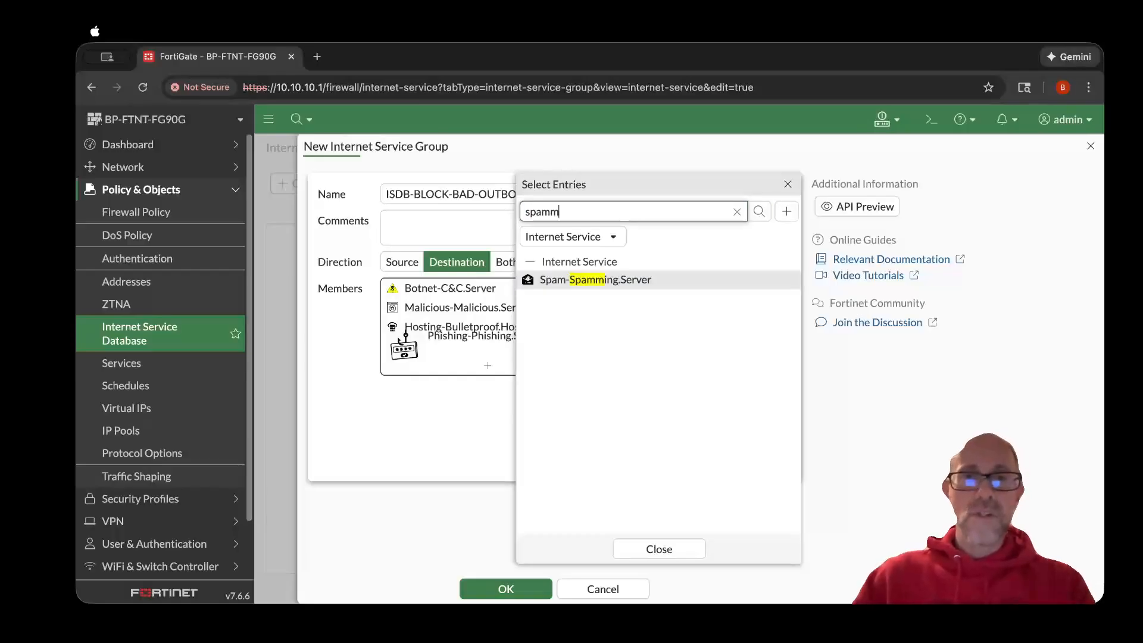
click(550, 277)
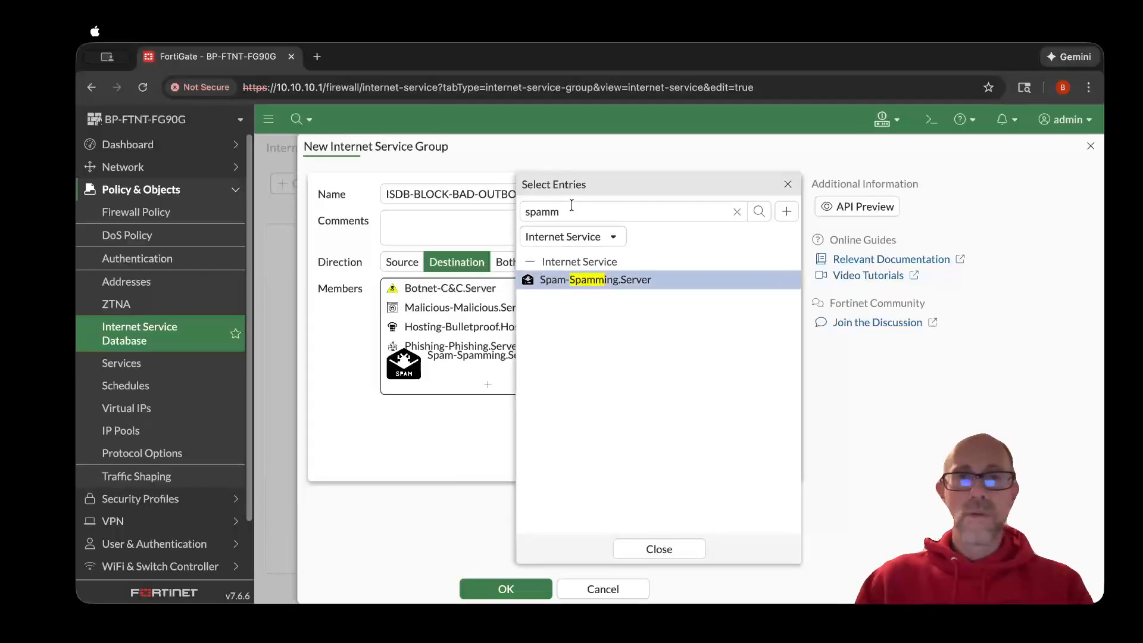
Find the proxy service with the term proxy and add Proxy-Proxy.Server to the group members
drag(561, 212, 453, 210)
text(pro)
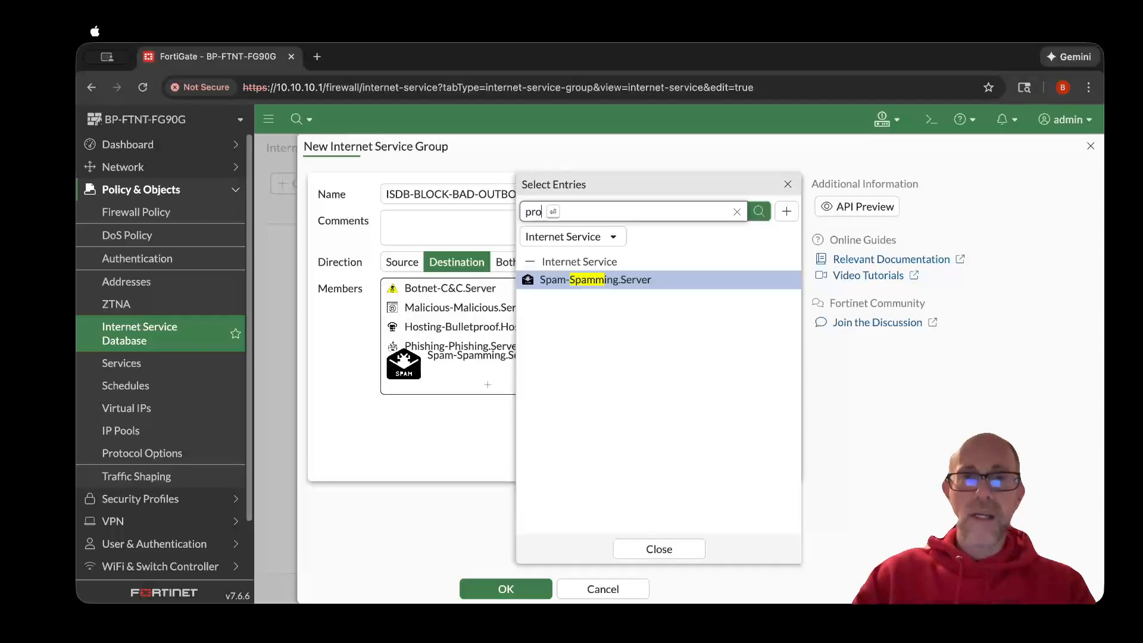
text(xy)
key(Return)
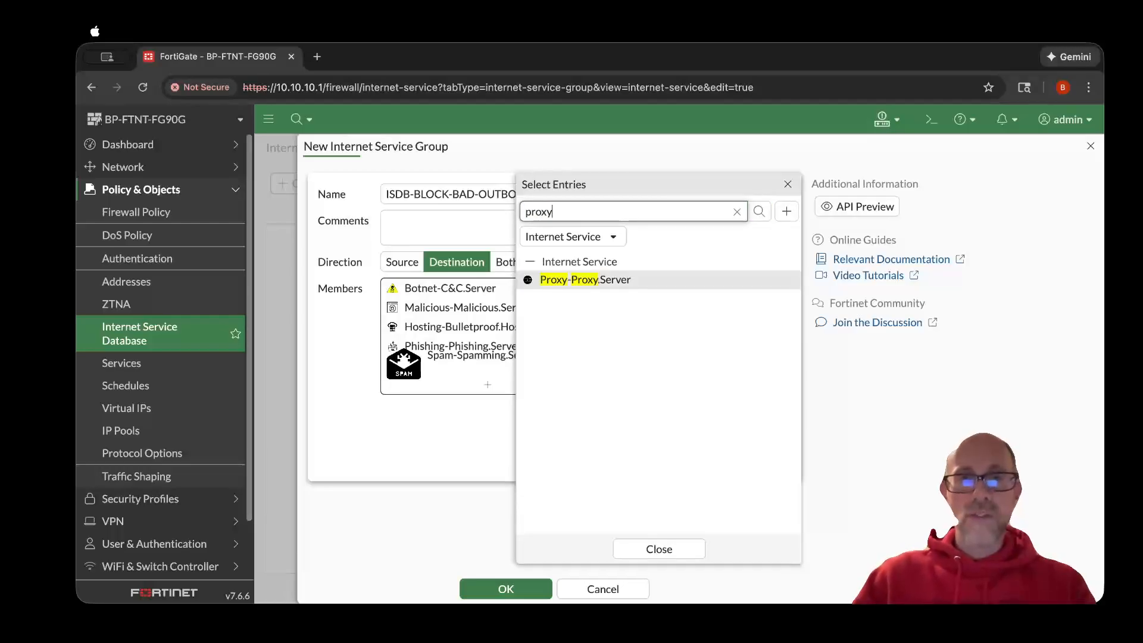
click(599, 286)
Find the Tor services with the term tor- and add Tor-Relay.Node, Tor-Exit.Node and Tor-Tor.Node to the group members
drag(556, 212, 517, 216)
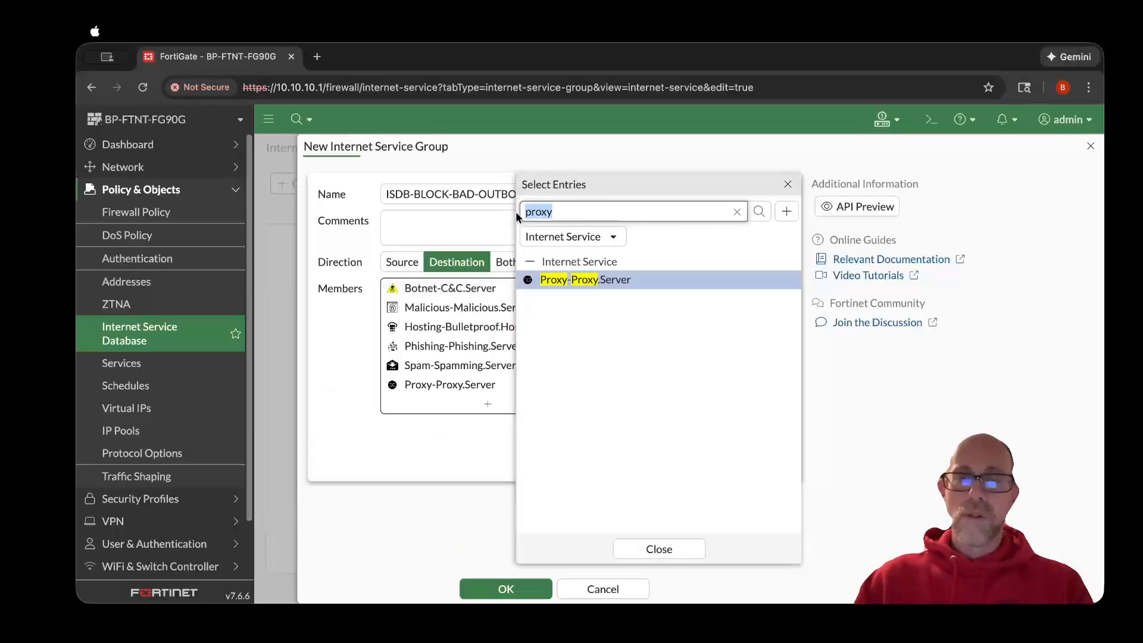
text(tor-)
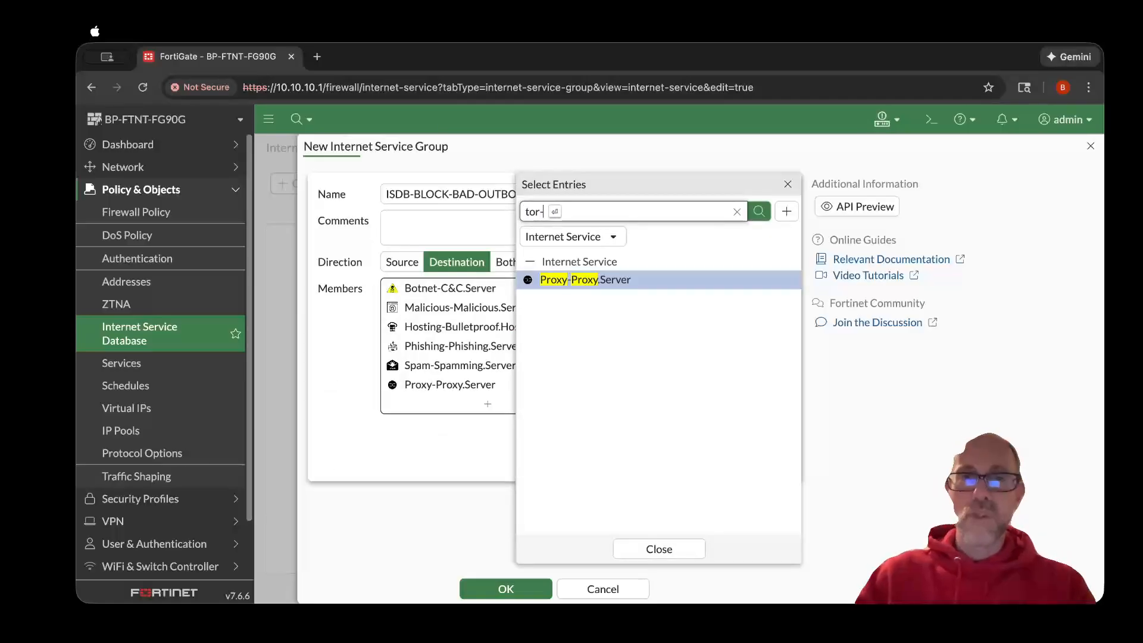
key(Return)
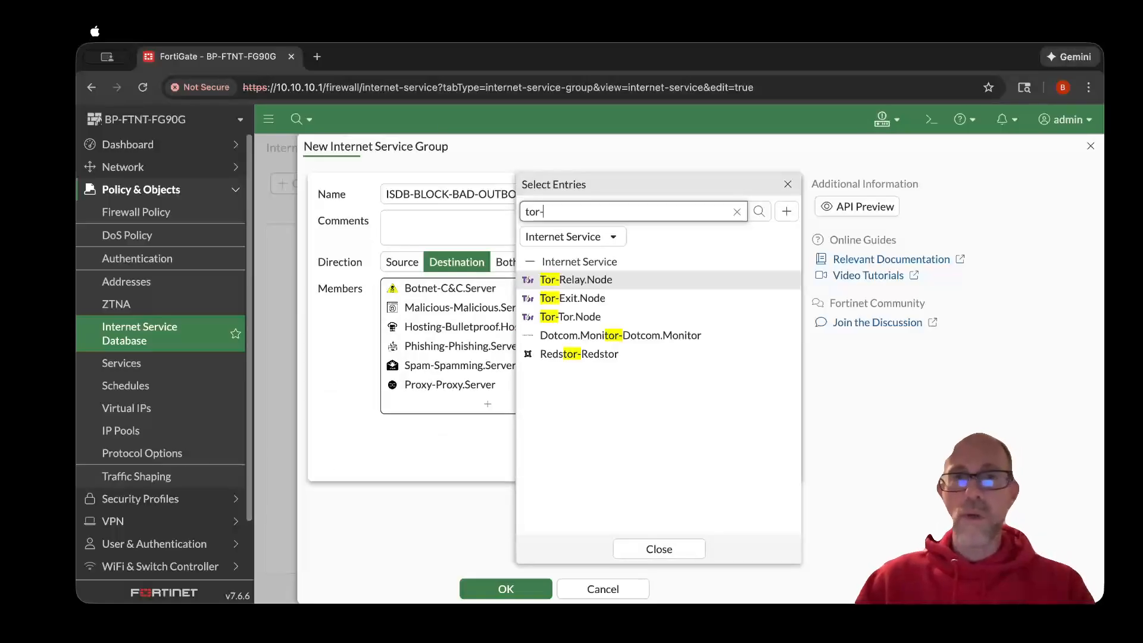
click(586, 281)
click(587, 296)
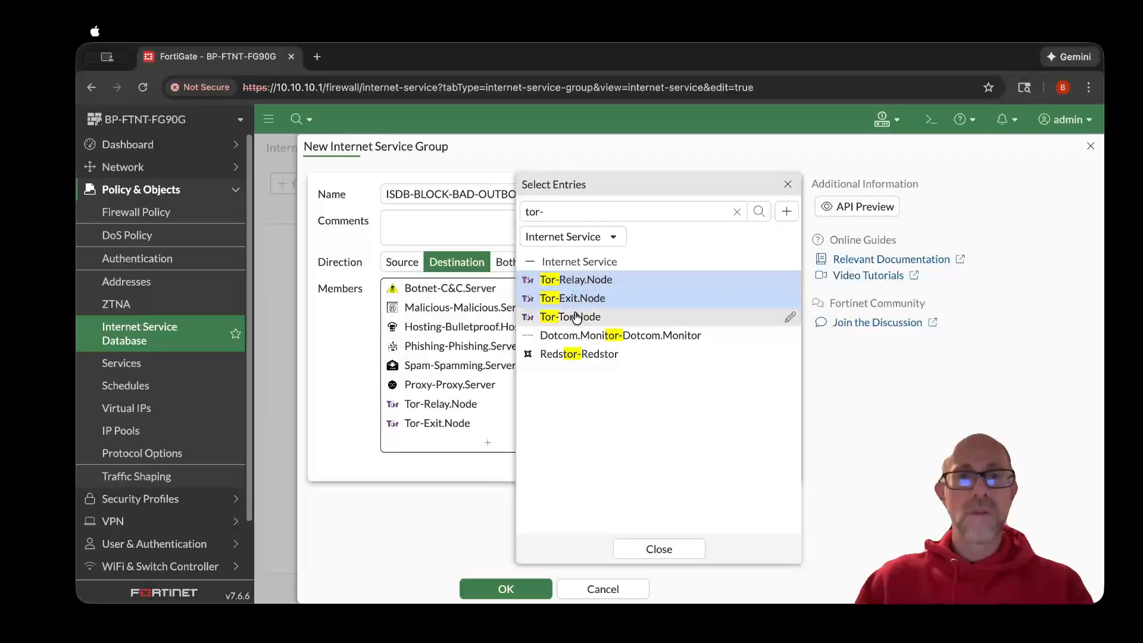
click(574, 319)
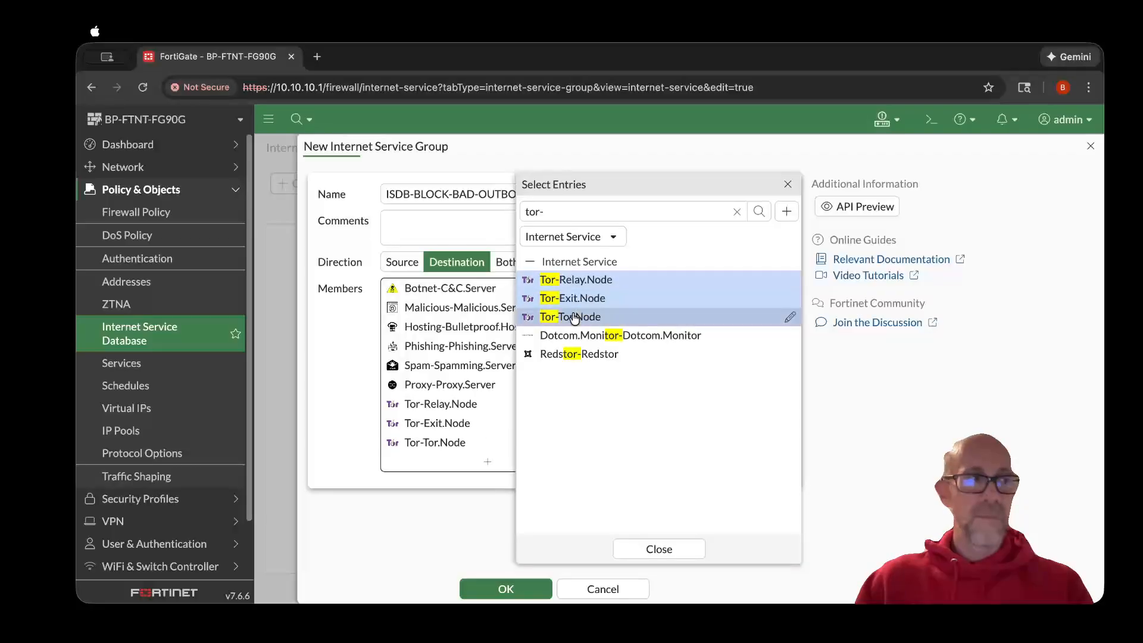
Find the crypto mining service with the term blockchain and add Blockchain-Crypto.Mining.Pool to the group members
triple_click(578, 210)
text(block)
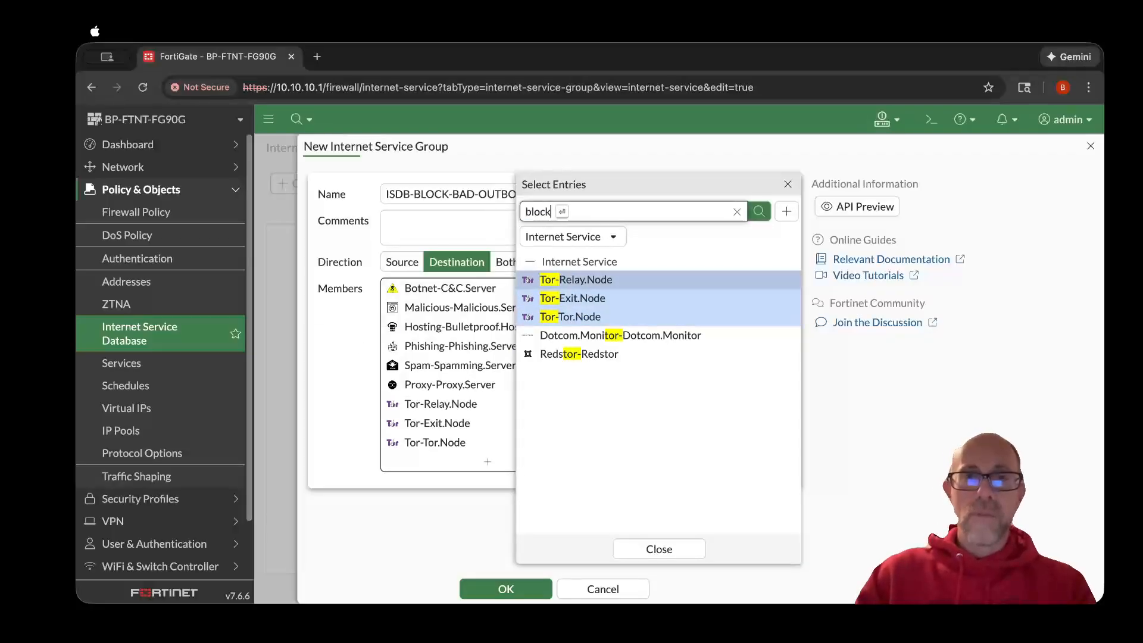
text(chain)
key(Return)
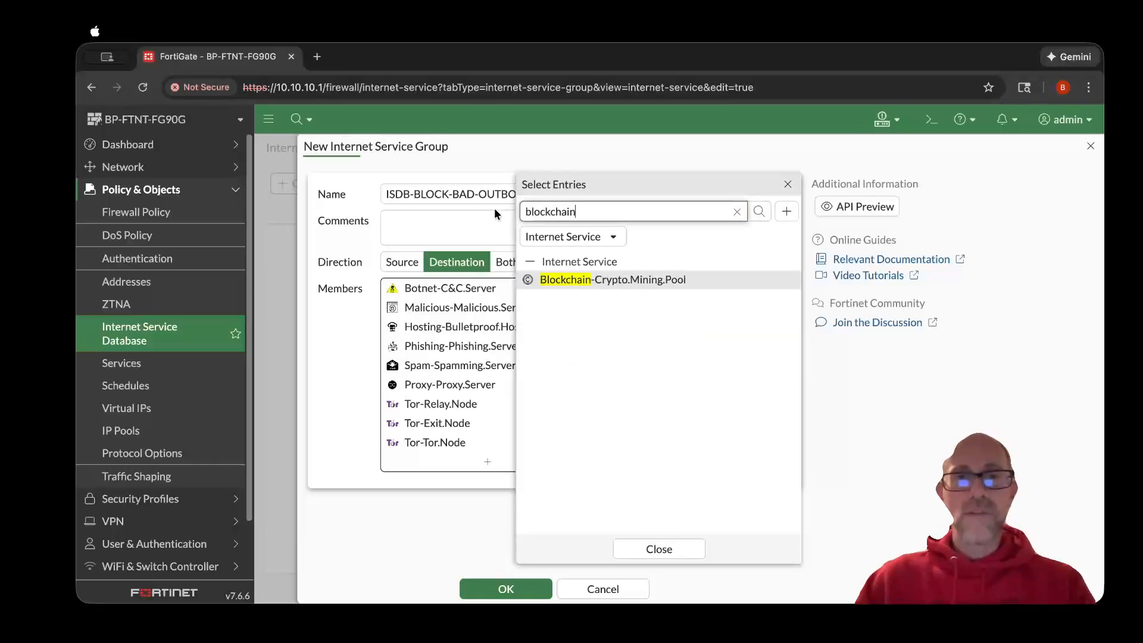
click(588, 285)
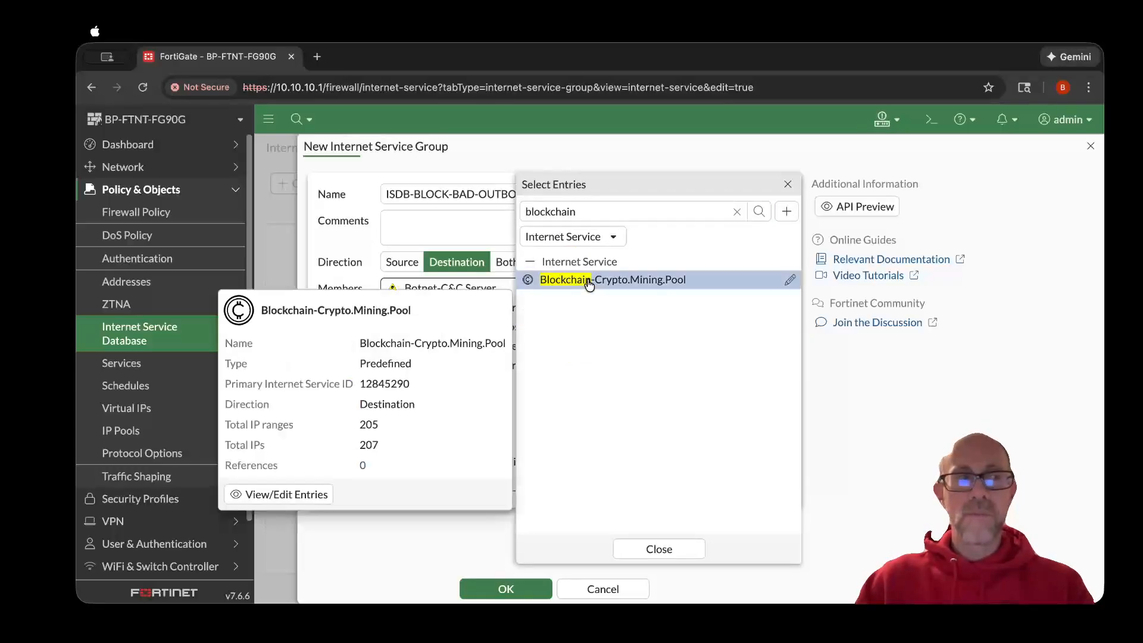
Find the anonymous VPN service with the term vpn-an and add VPN-Anonymous.VPN to the group members
double_click(590, 212)
text(vpn)
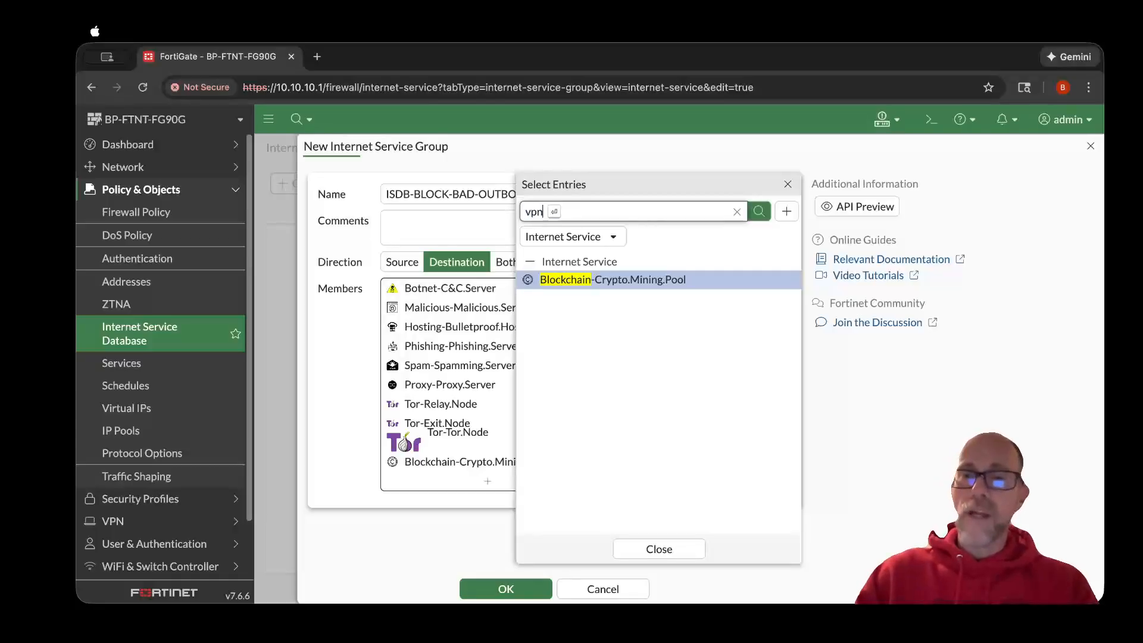
text(-an)
key(Return)
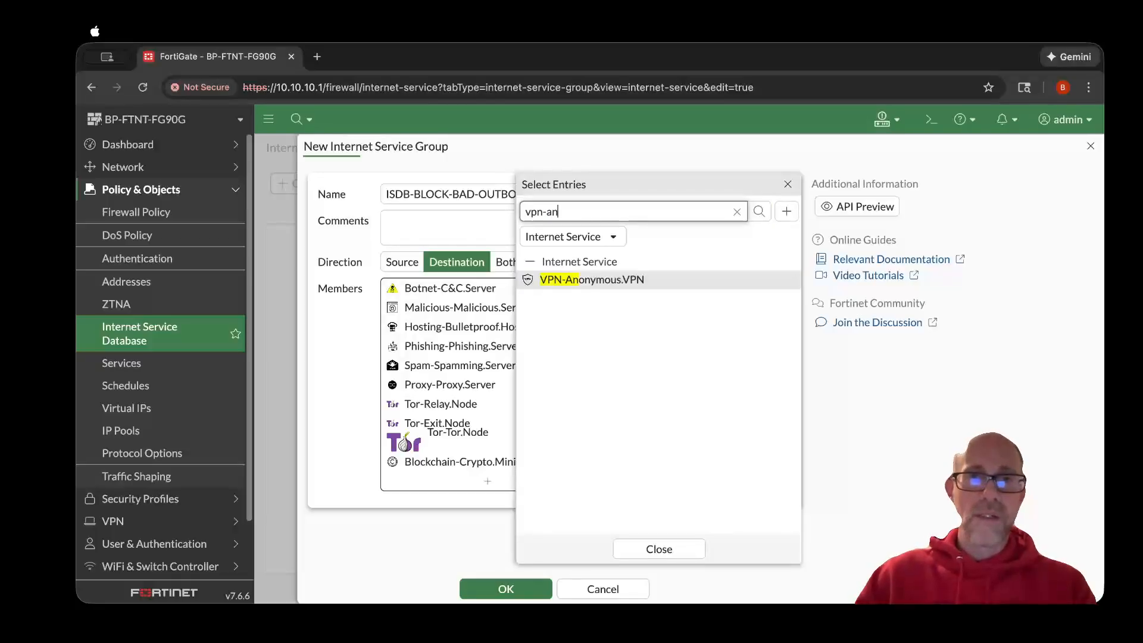
click(581, 281)
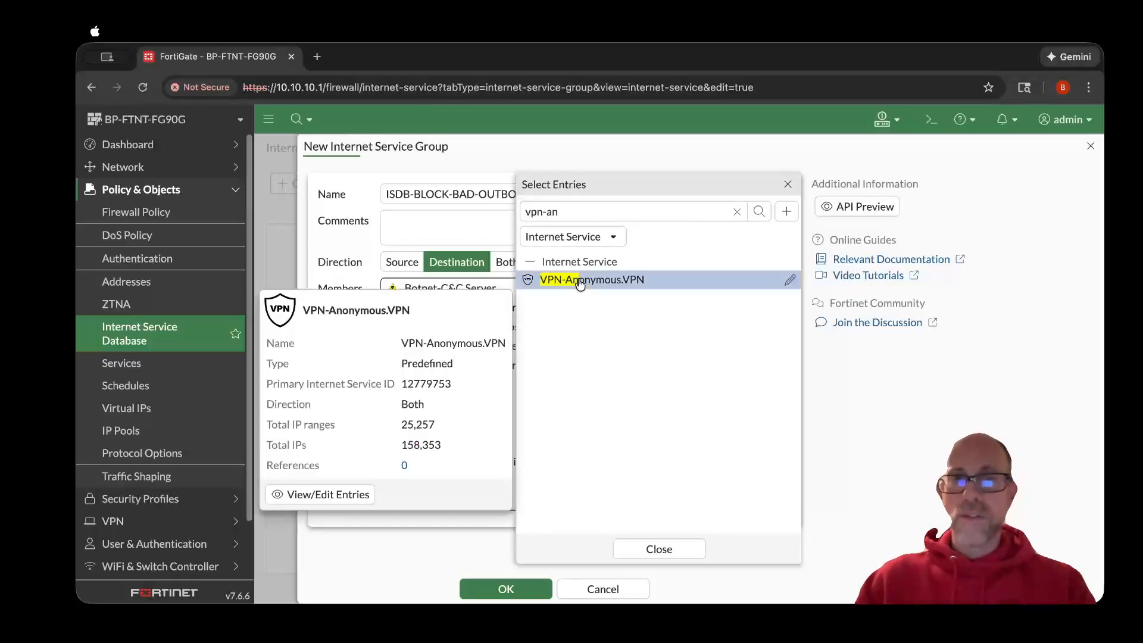
Finish the member selection, save the ISDB-BLOCK-BAD-OUTBOUND Internet Service Group and review its members in the group list
click(681, 556)
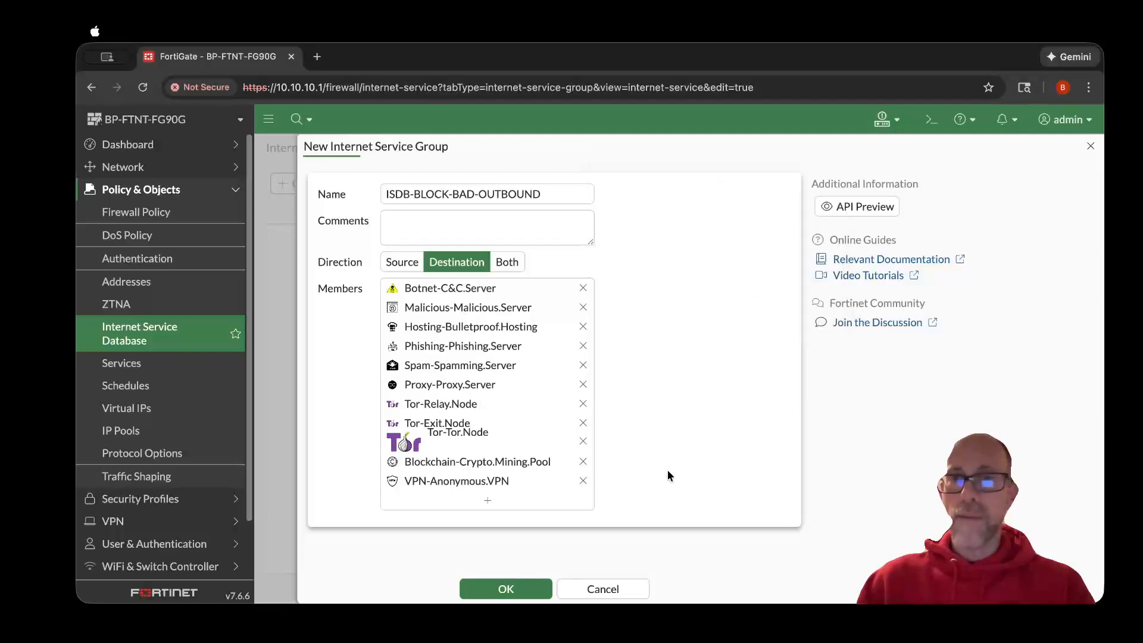
click(507, 589)
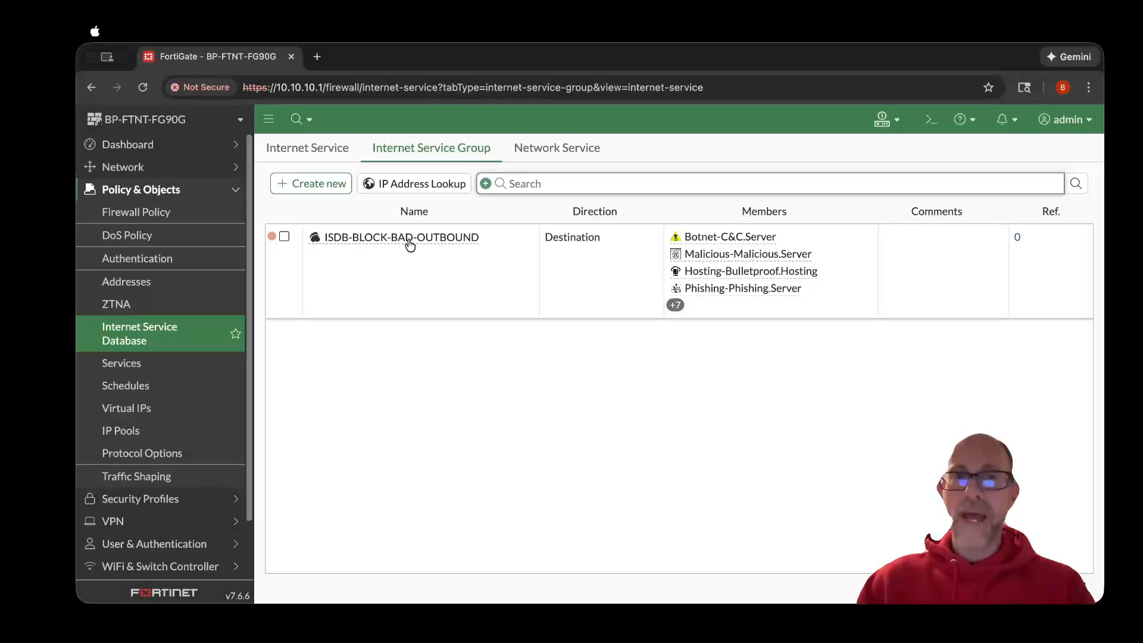
mouse_move(408, 240)
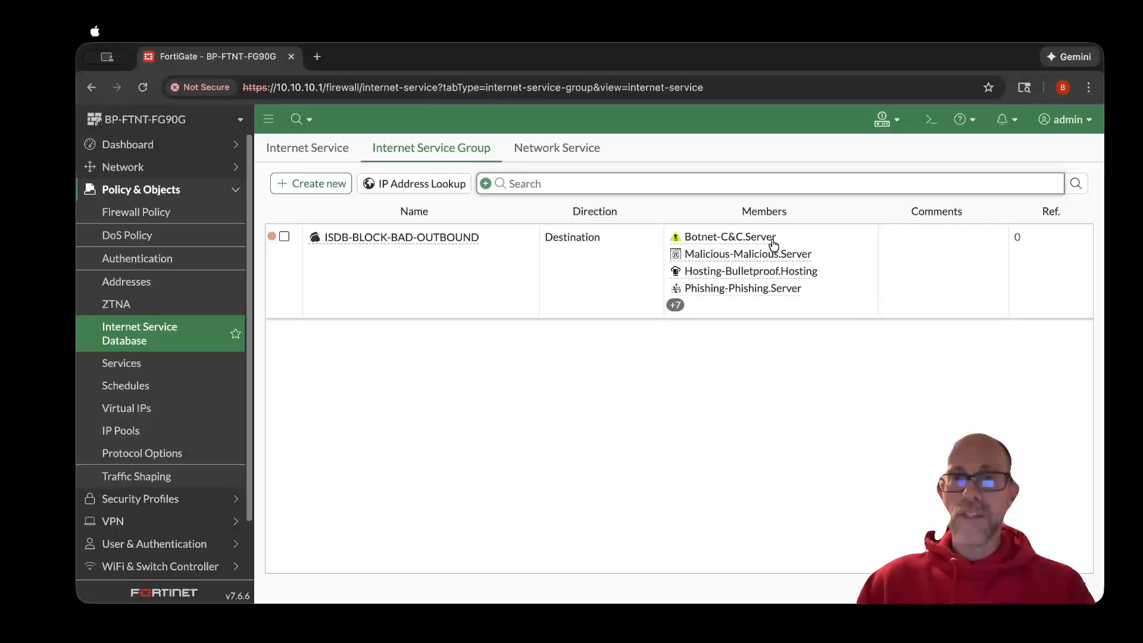
mouse_move(758, 240)
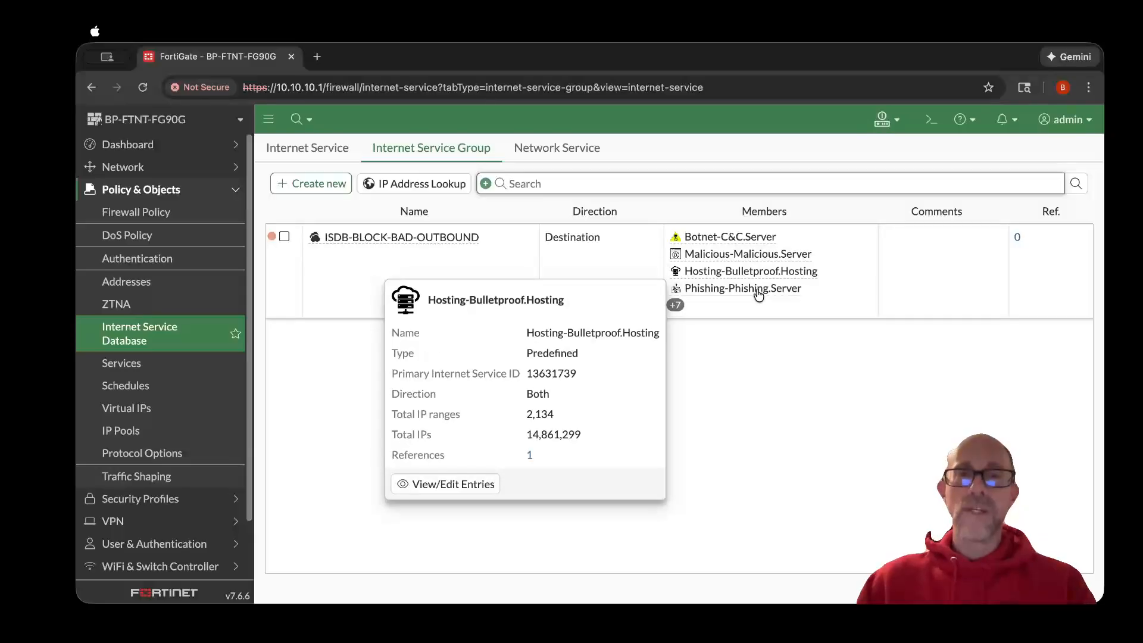
mouse_move(757, 290)
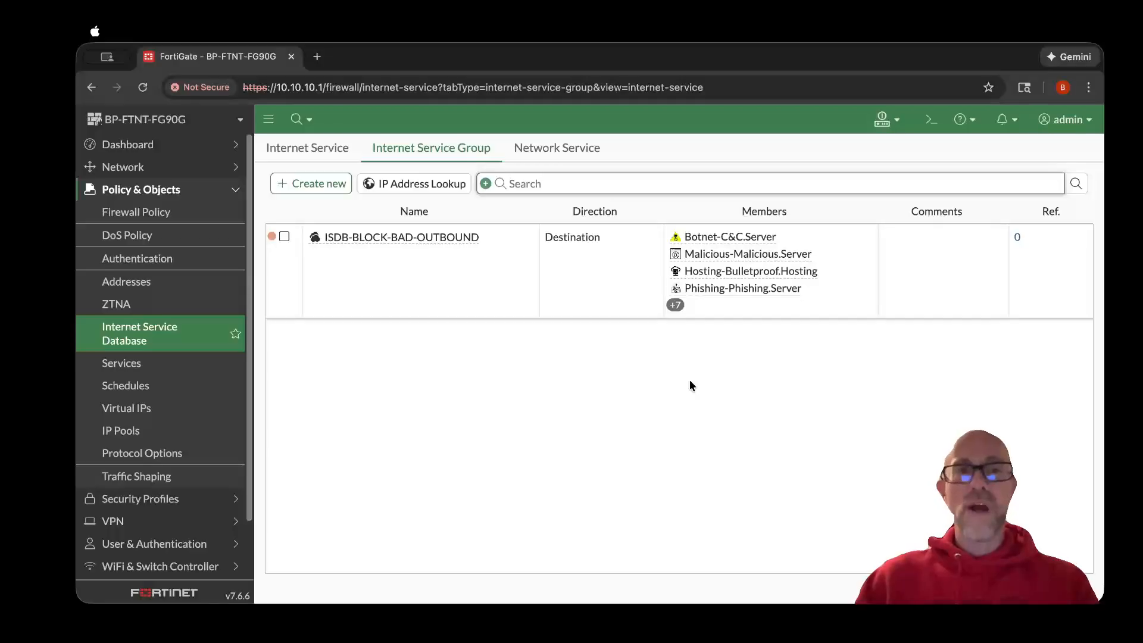
Start a new firewall policy and set its action to DENY
click(143, 217)
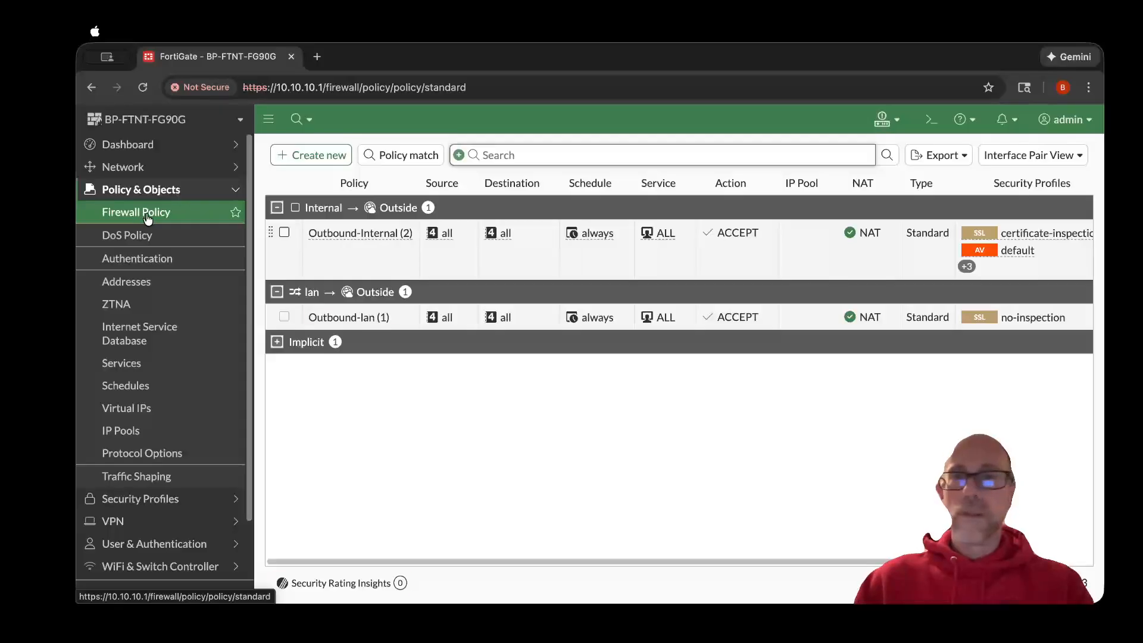
click(309, 157)
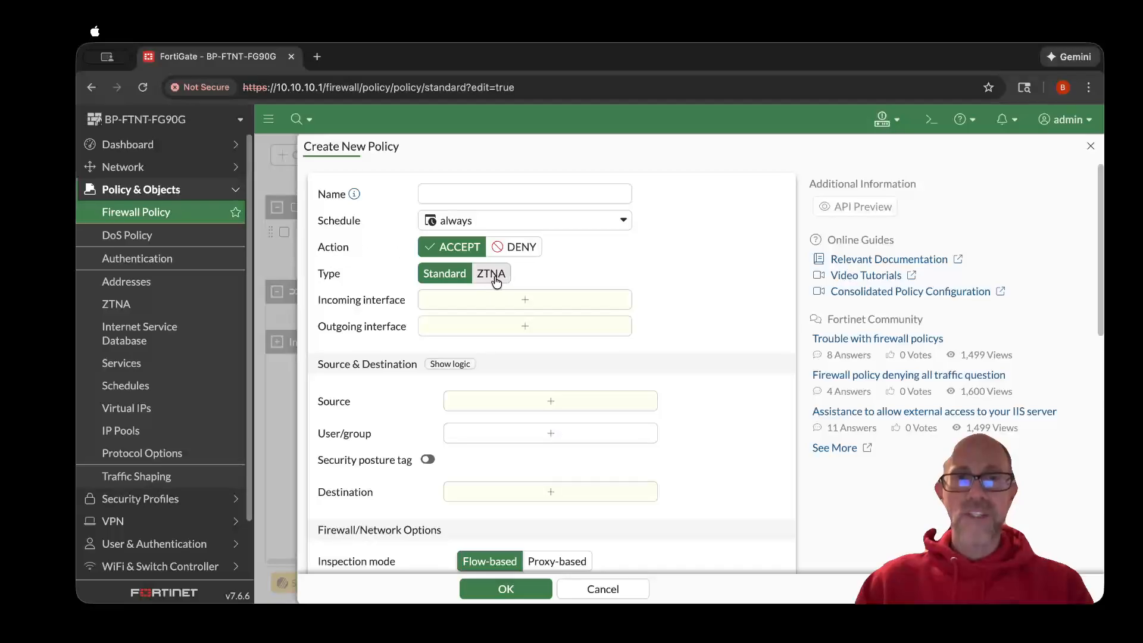
click(515, 250)
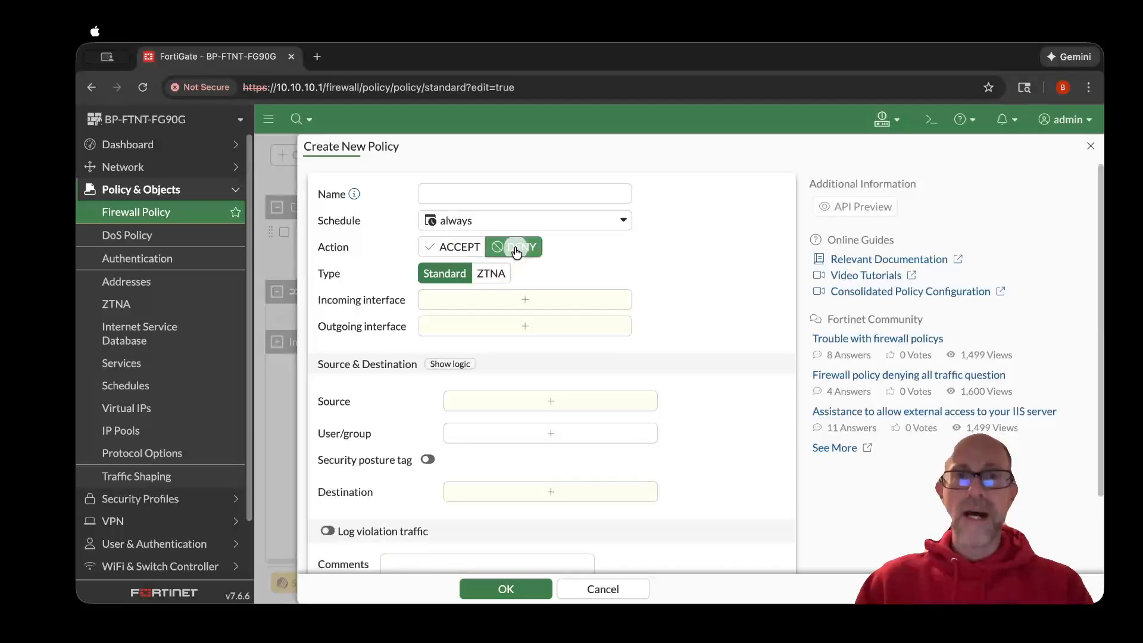
Name the new firewall policy ISDB-BLOCK-BAD-OUTBOUND
click(477, 194)
text(B)
key(BackSpace)
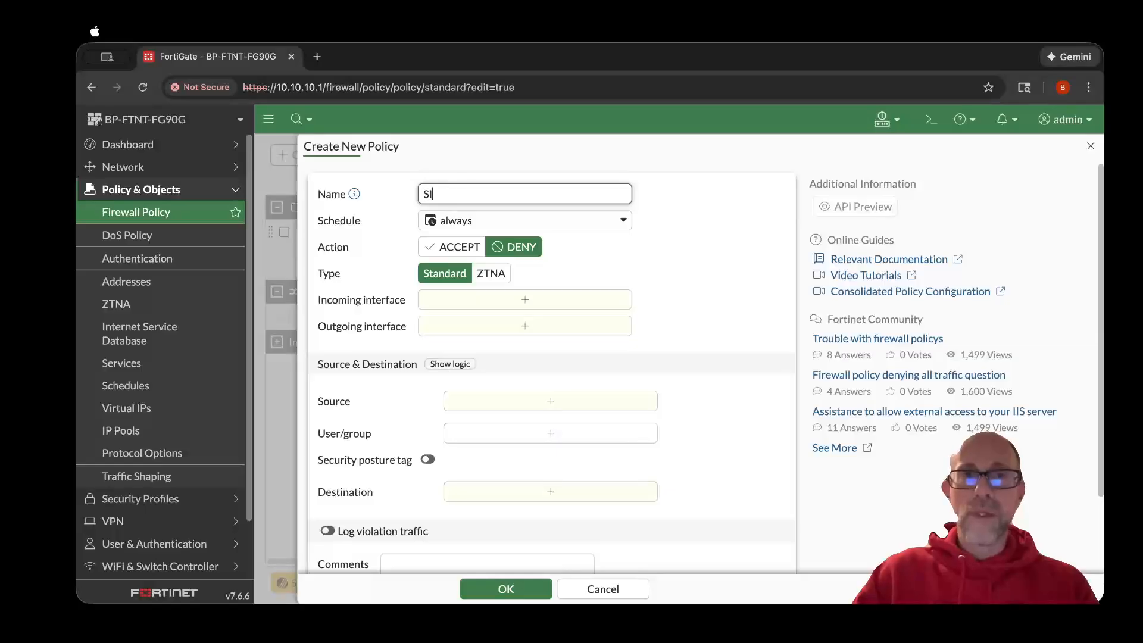
text(ISDB)
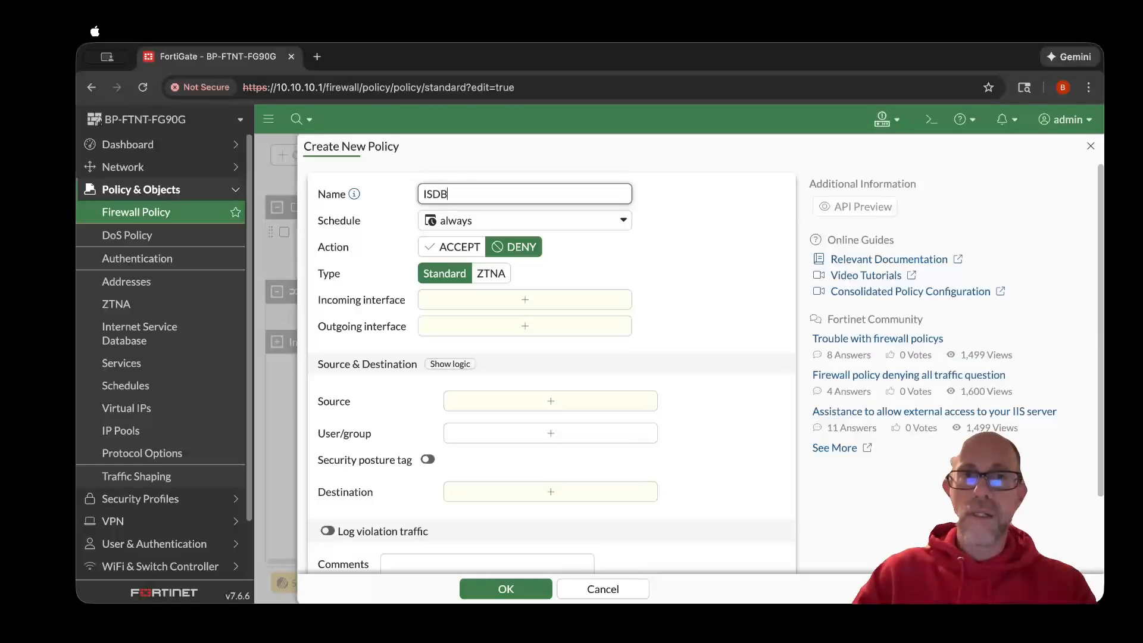
text(-B)
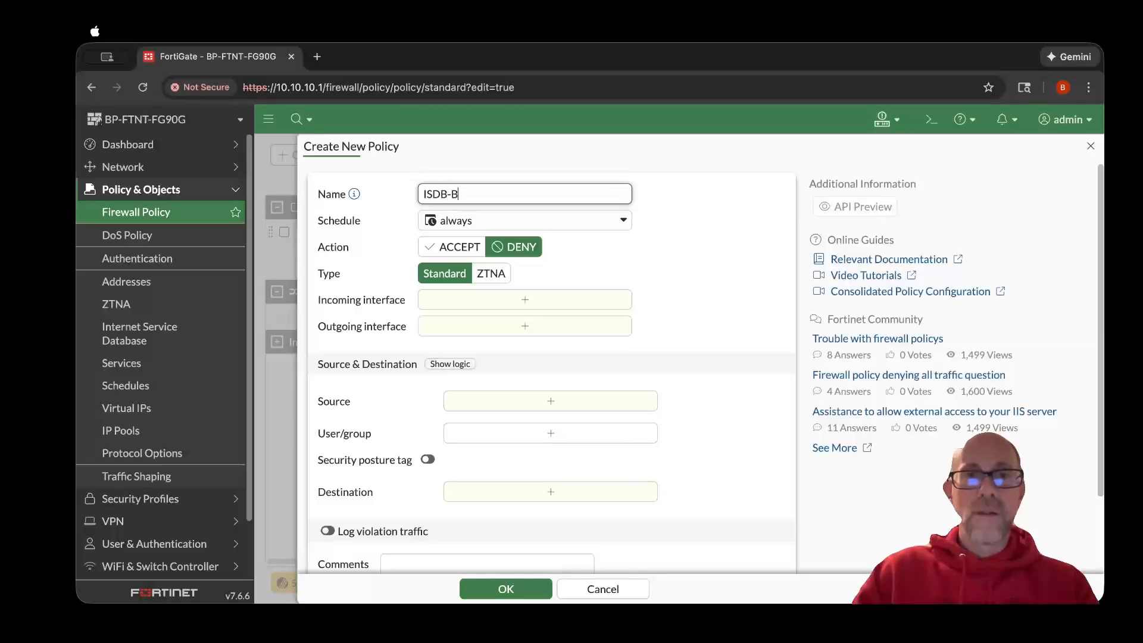
text(LOCK-)
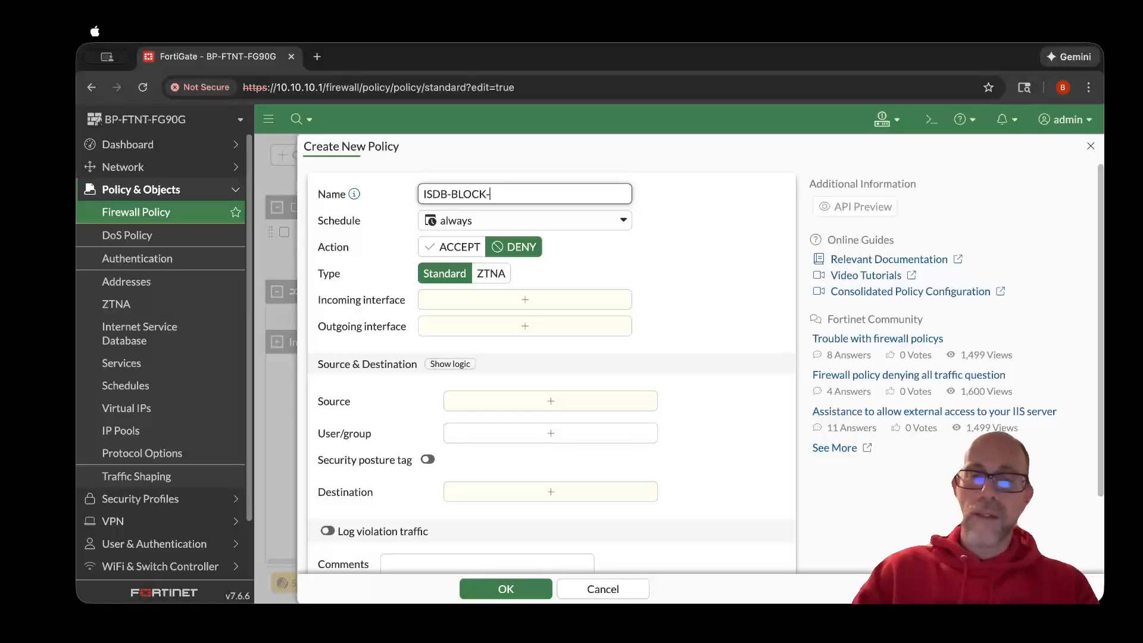
text(BAD-O)
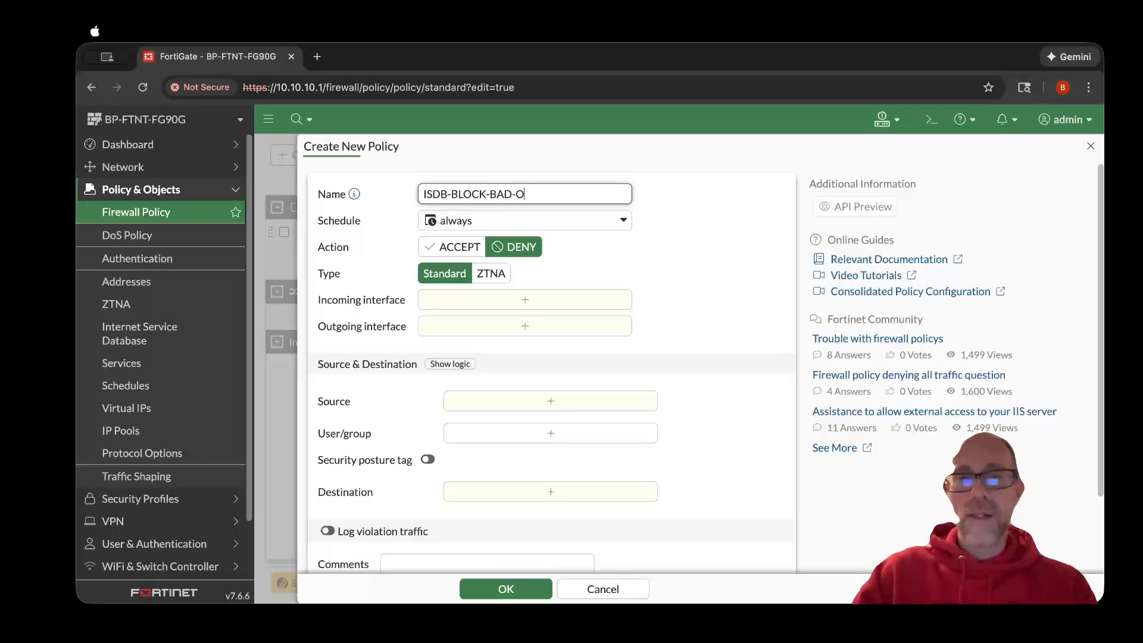
text(UTBOUND)
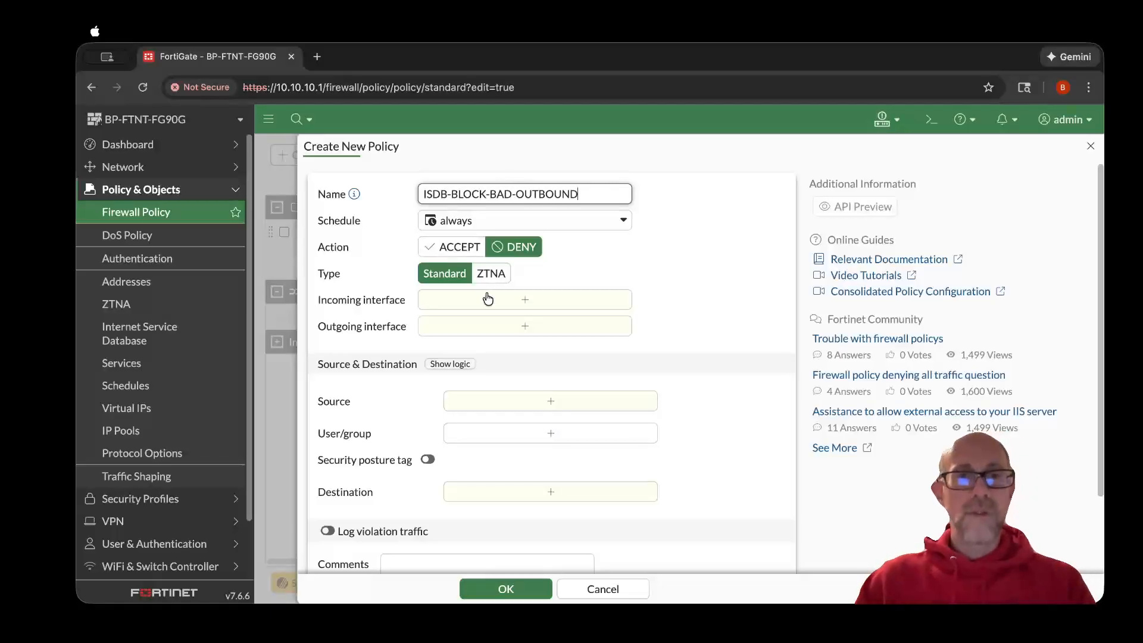
Set the policy's incoming interface to Internal and its outgoing interface to Outside
click(505, 306)
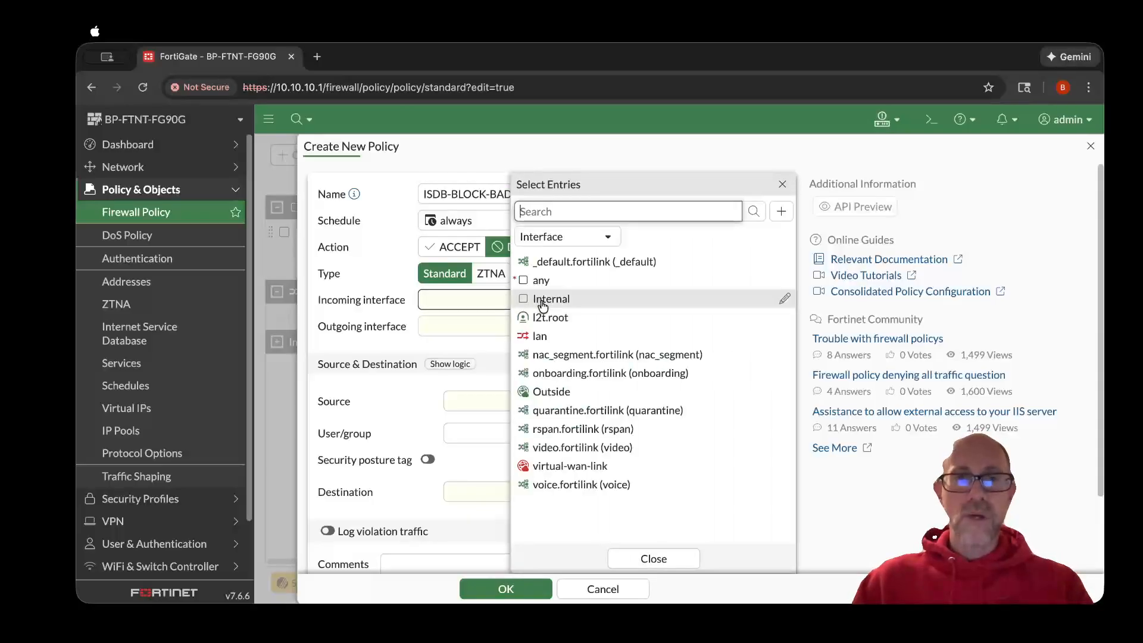
click(543, 301)
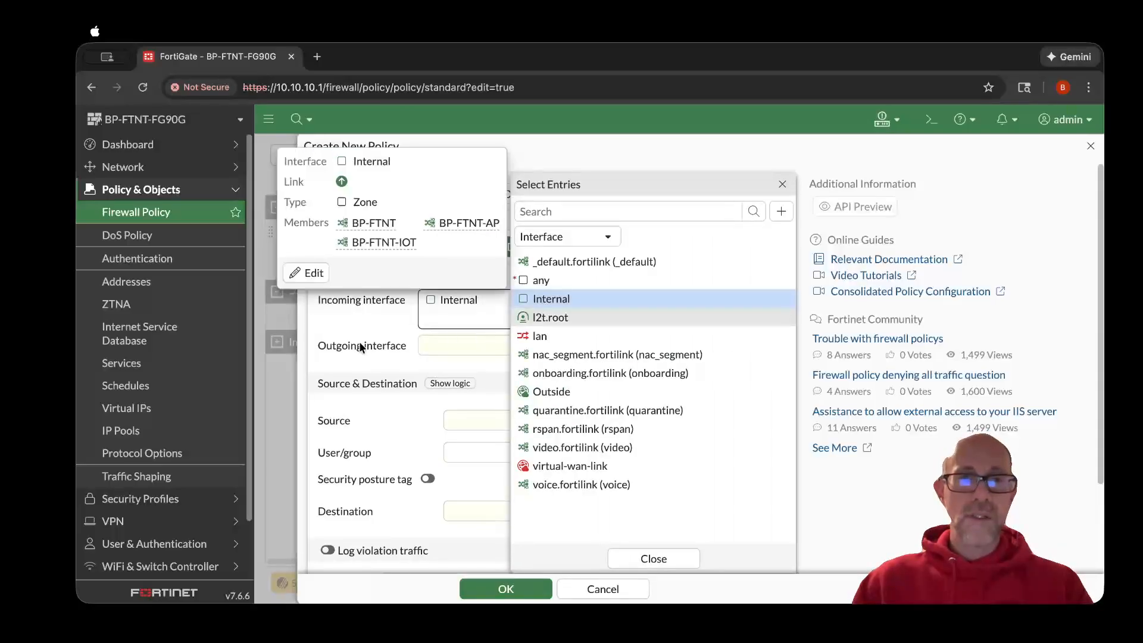
click(355, 322)
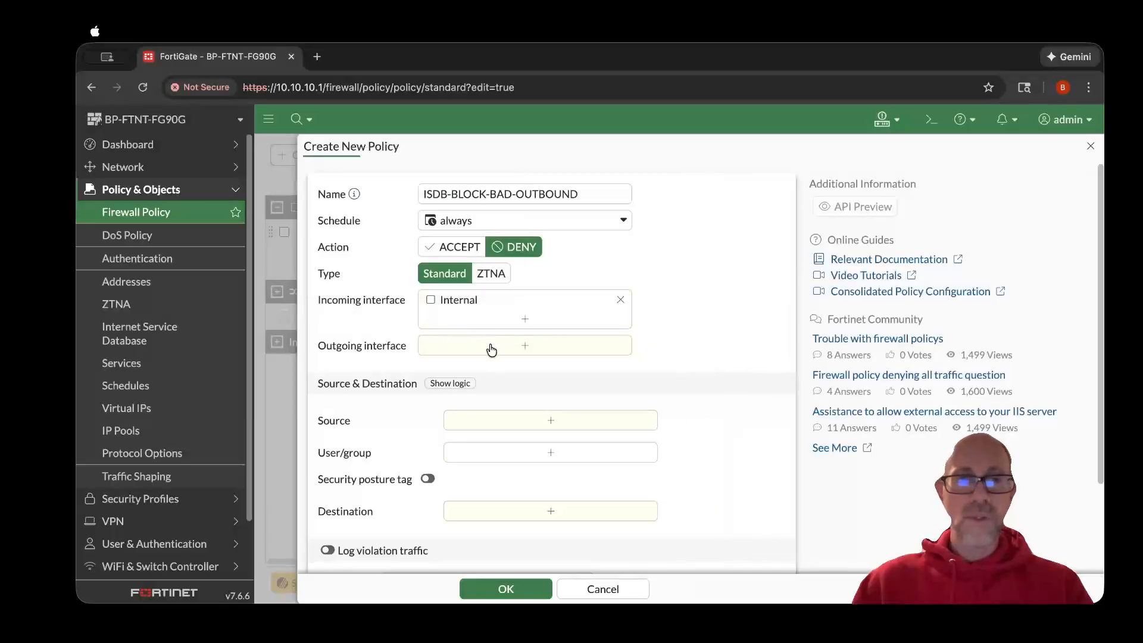
click(492, 350)
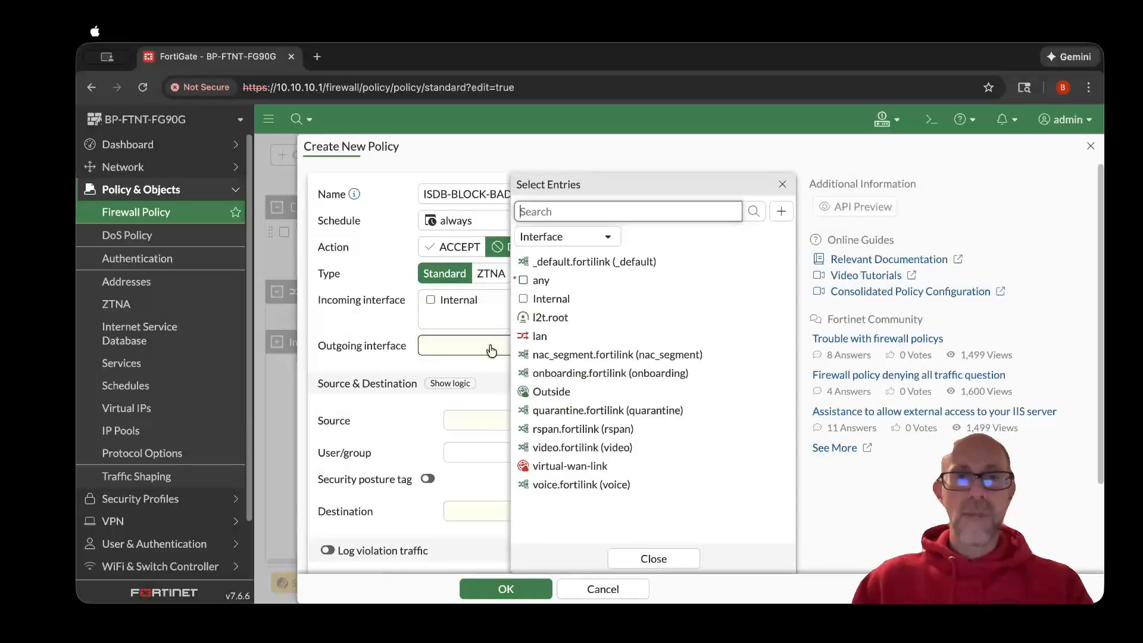
click(526, 392)
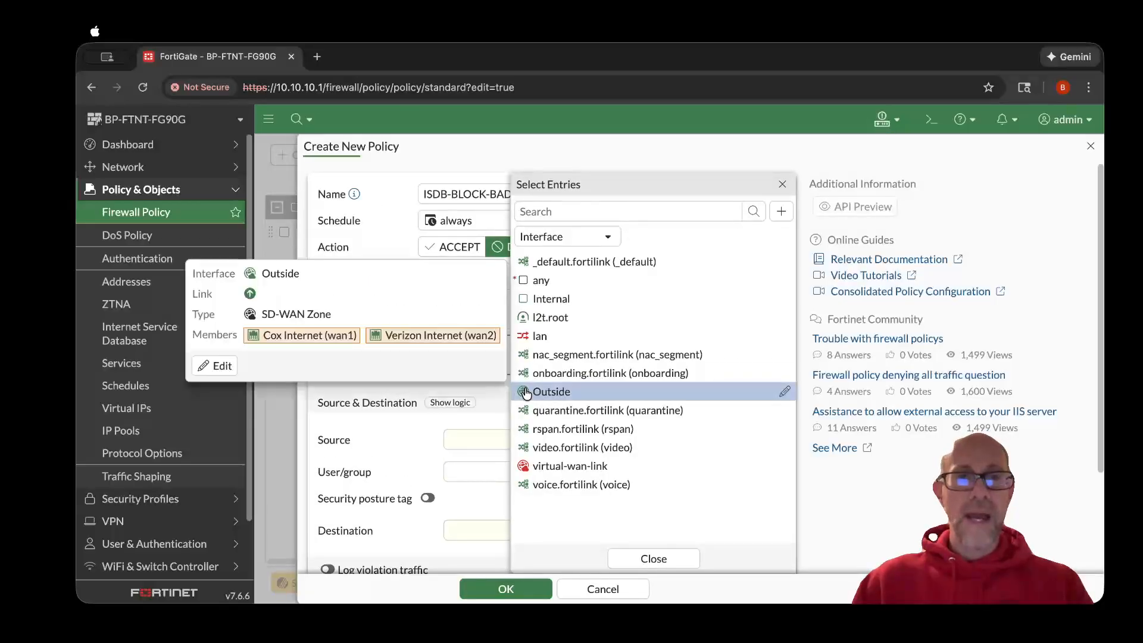
click(344, 414)
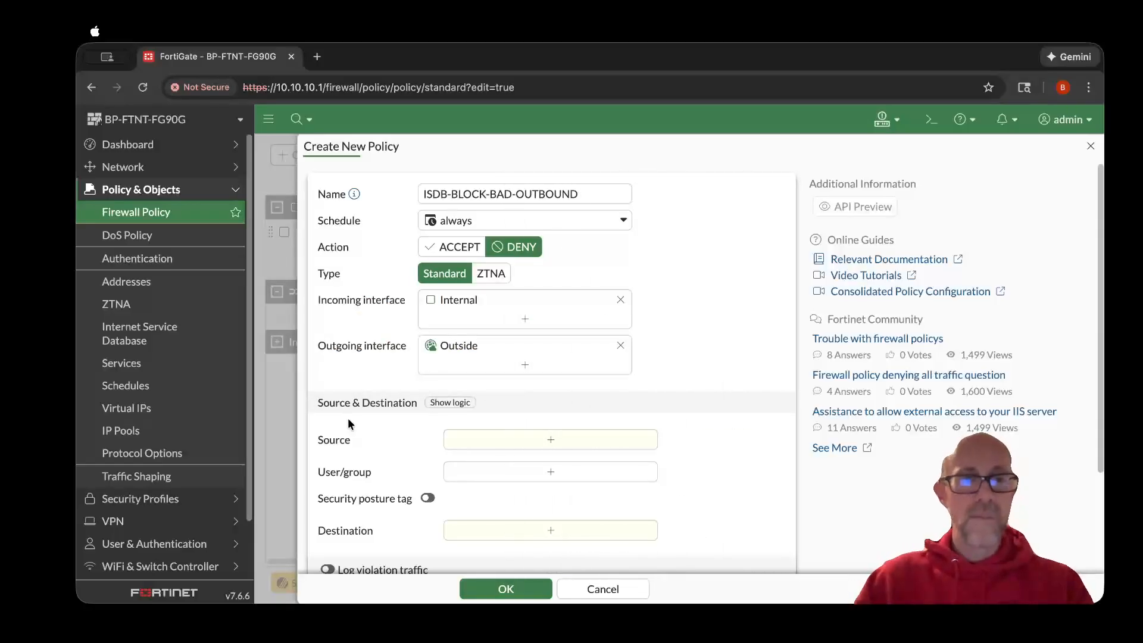
Set the policy's source to the address object all
scroll(364, 434, down, 2)
click(557, 366)
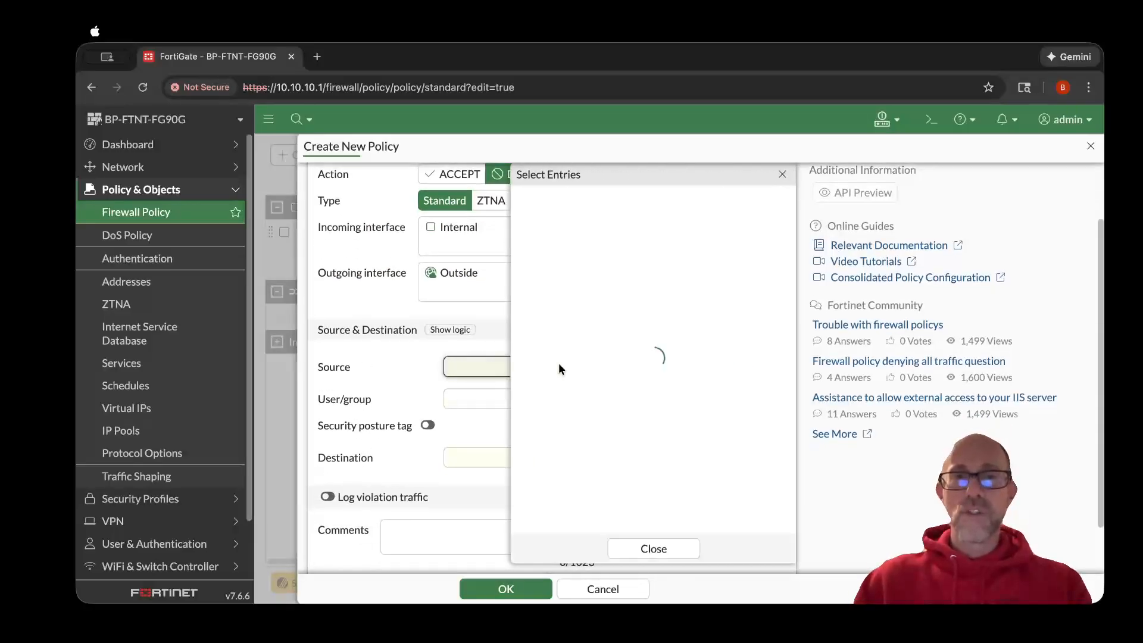
click(560, 403)
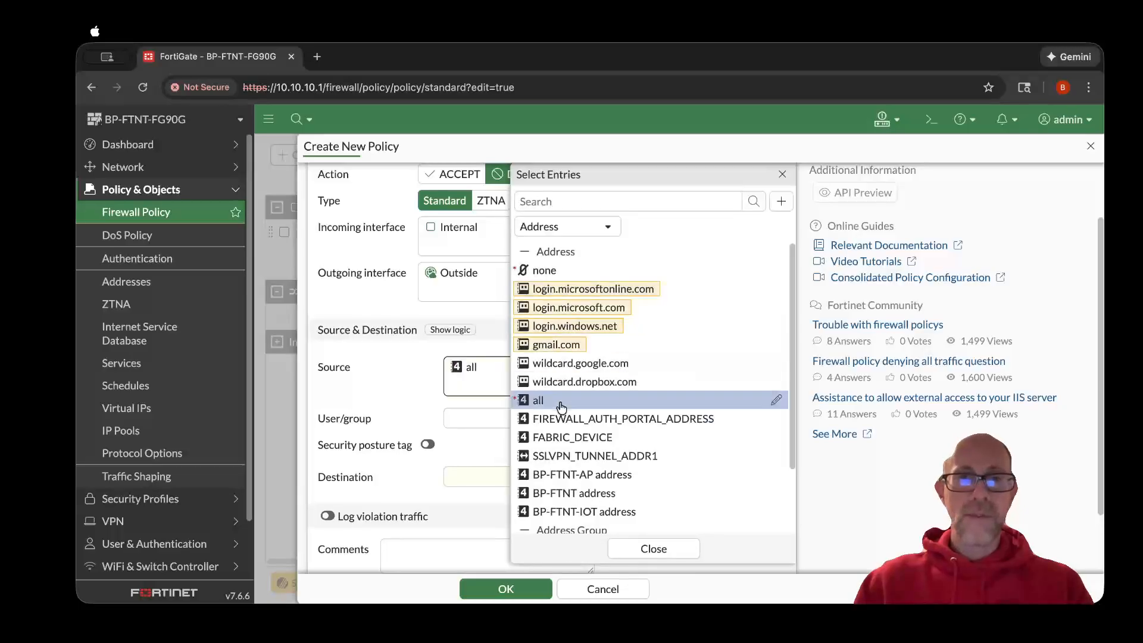
click(326, 391)
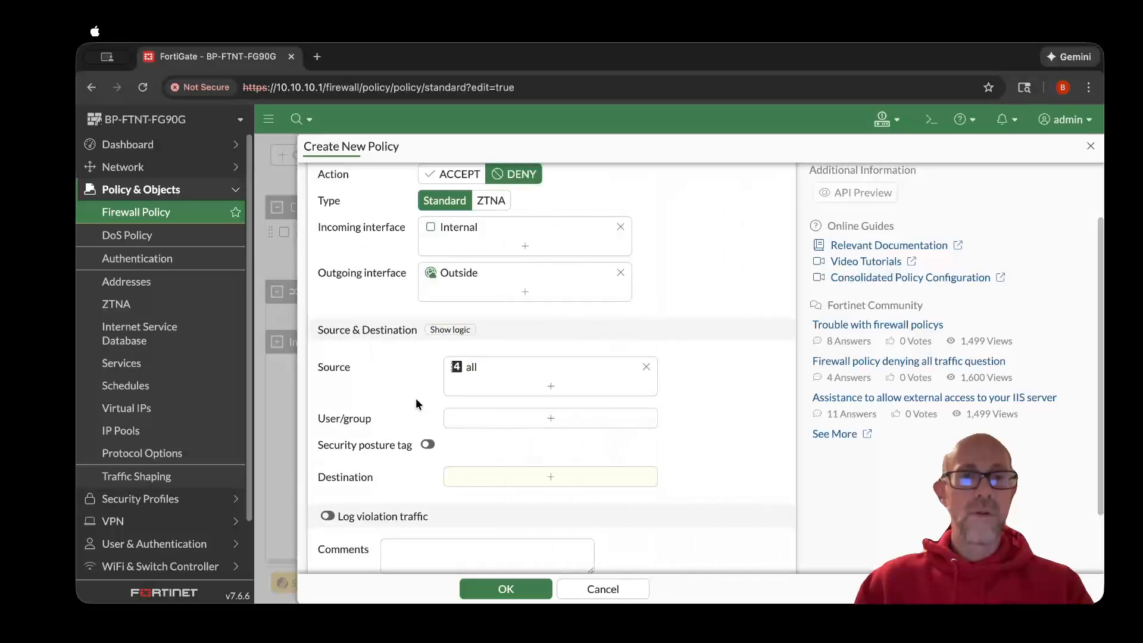
Find the Internet Service entries matching block and set the policy's destination to the ISDB-BLOCK-BAD-OUTBOUND Internet Service Group
scroll(416, 398, down, 1)
click(540, 441)
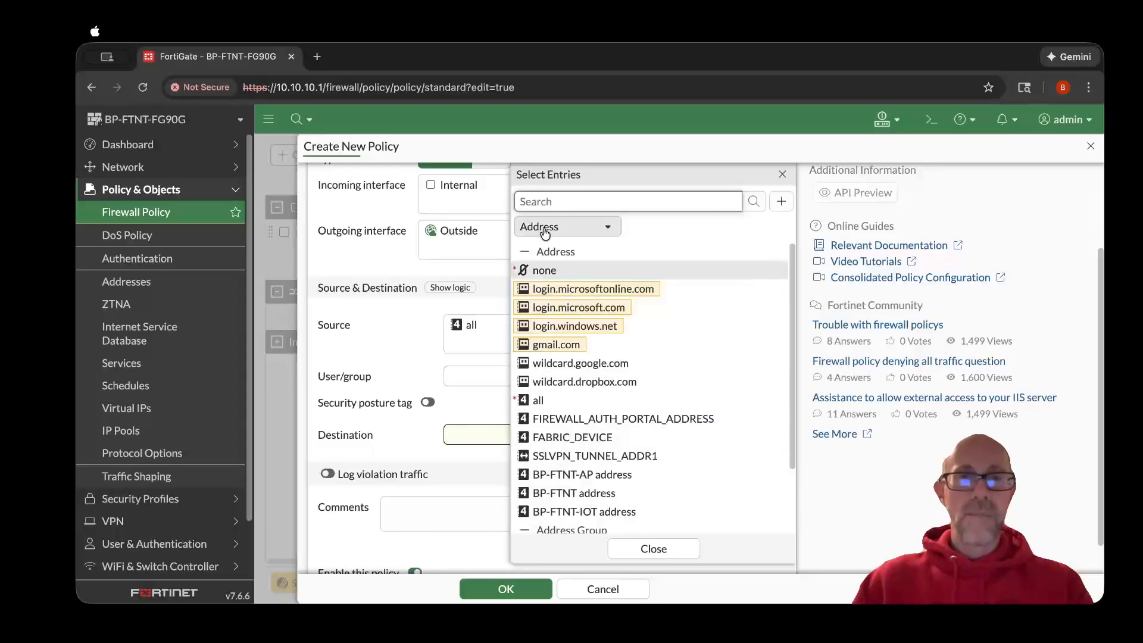
click(545, 230)
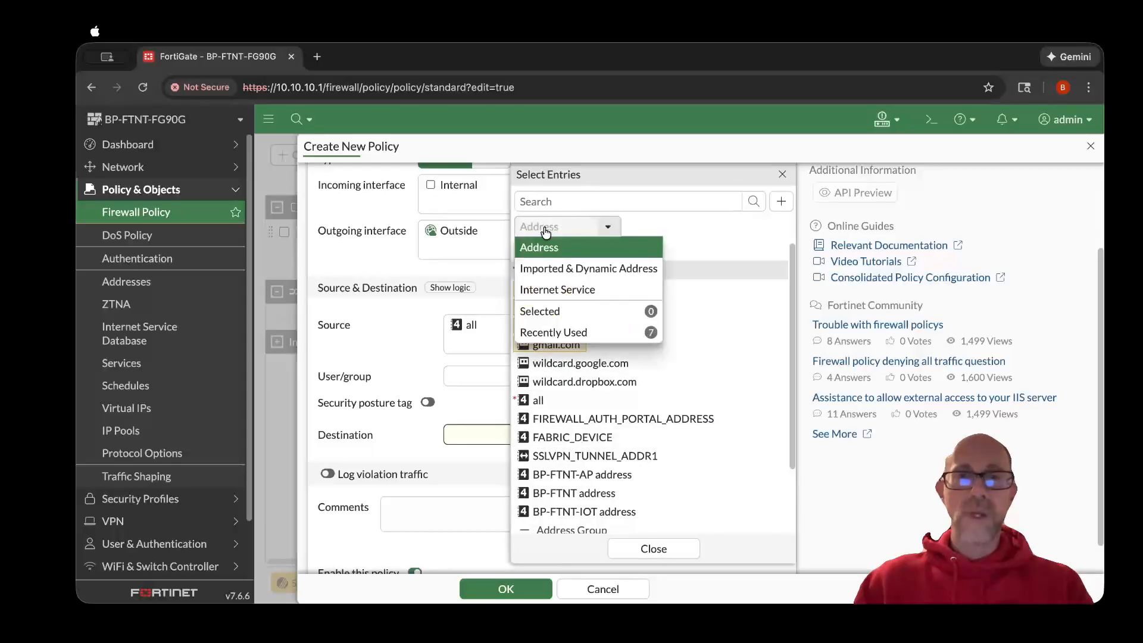
click(554, 291)
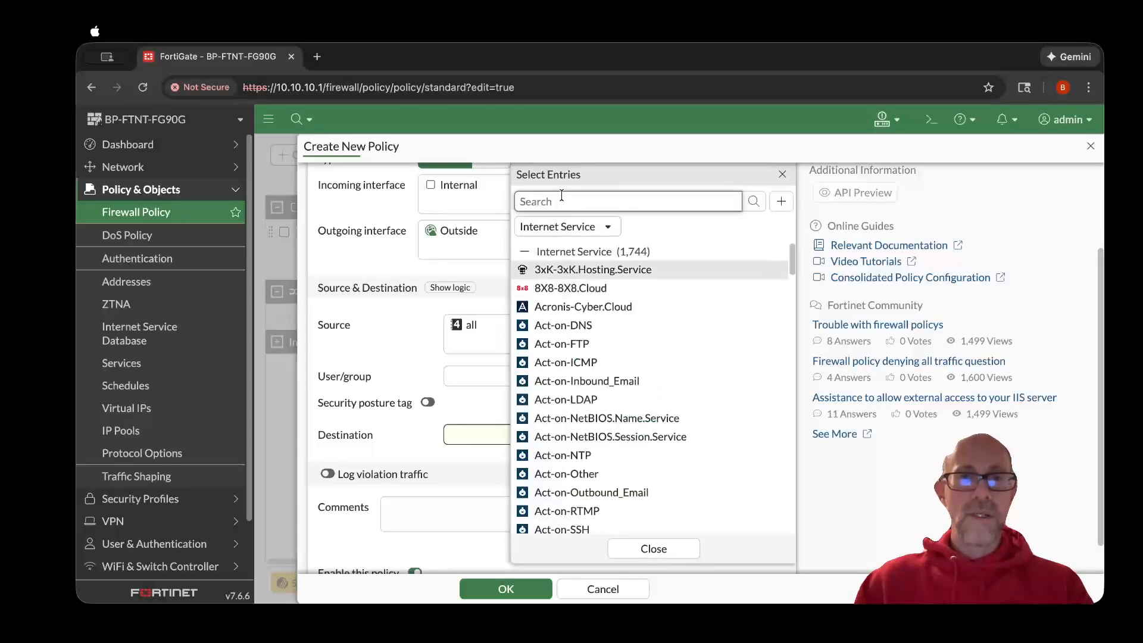
text(block)
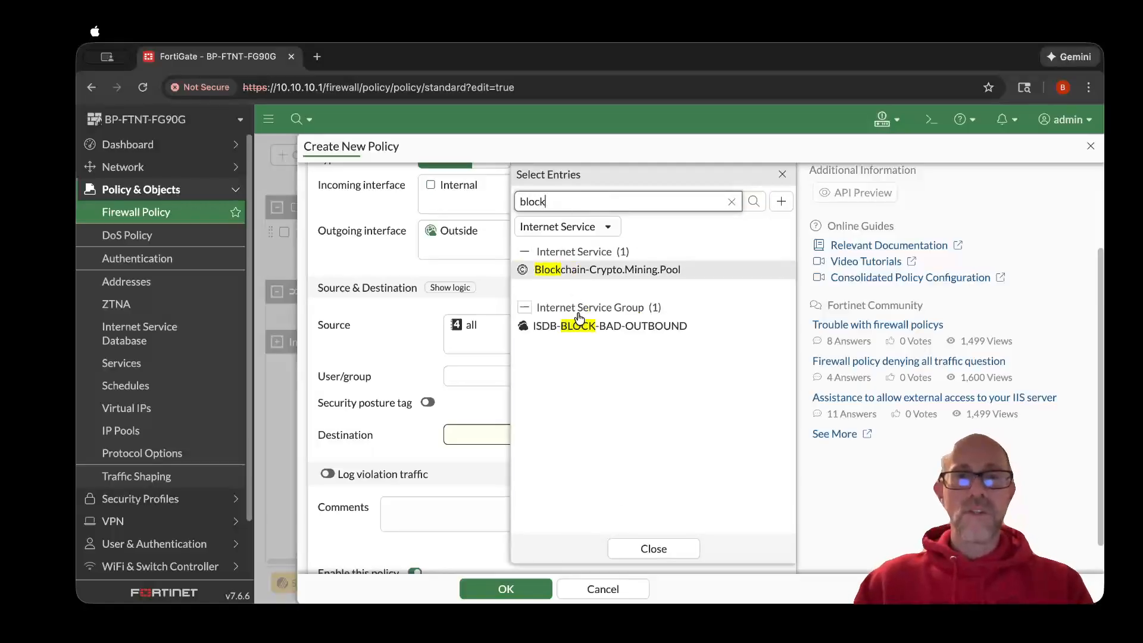
mouse_move(576, 336)
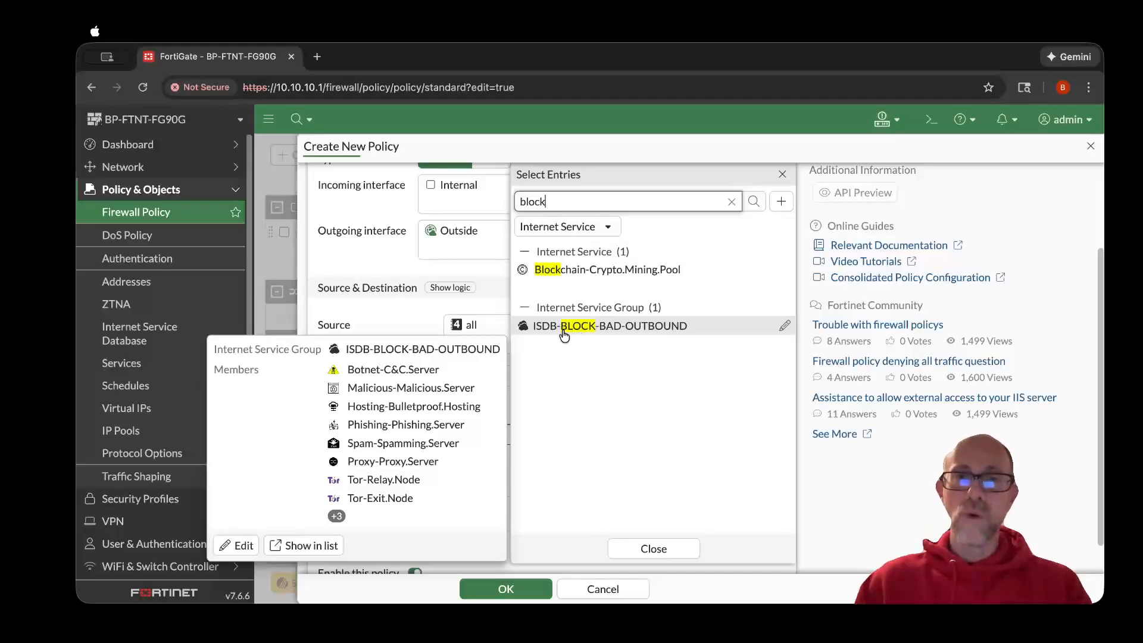
click(569, 332)
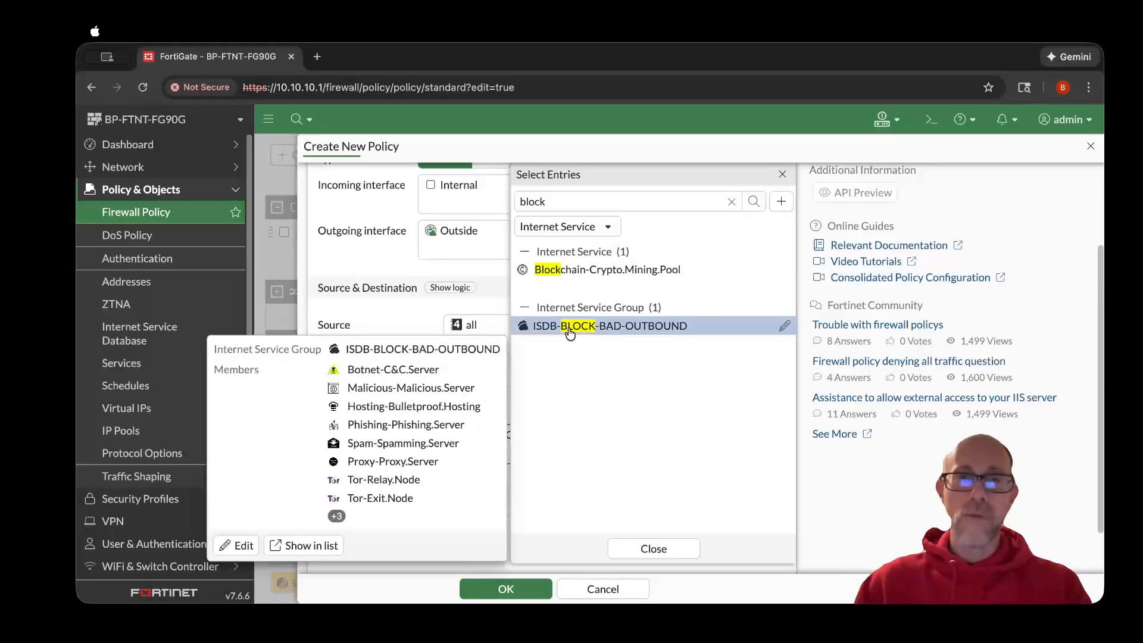
click(653, 548)
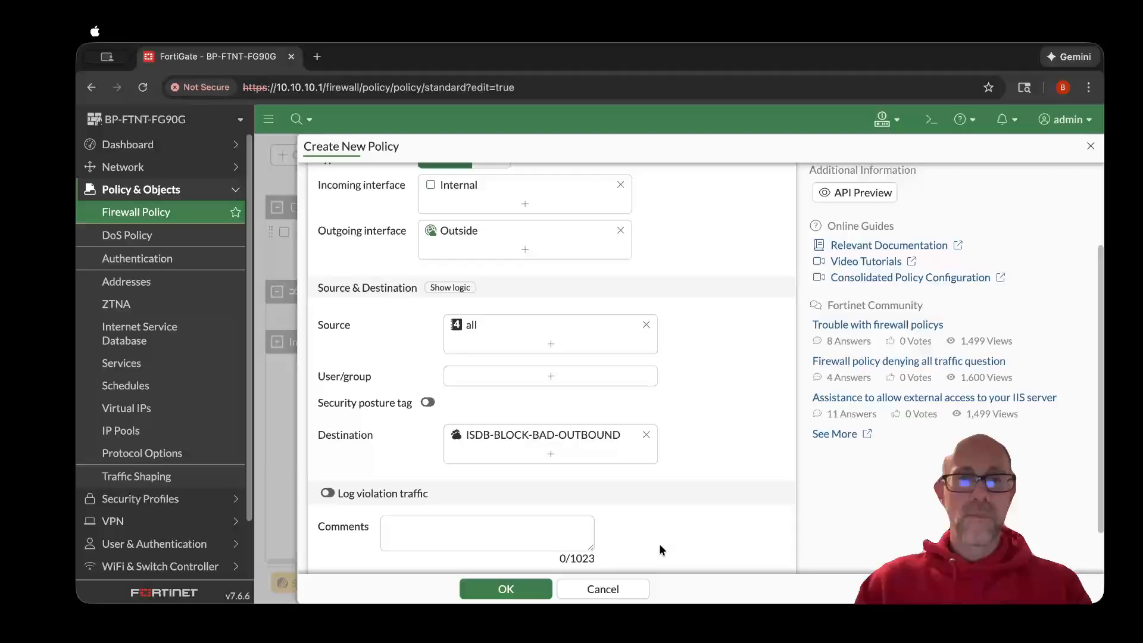
Enable logging of violation traffic for the deny policy and save it
scroll(658, 483, down, 2)
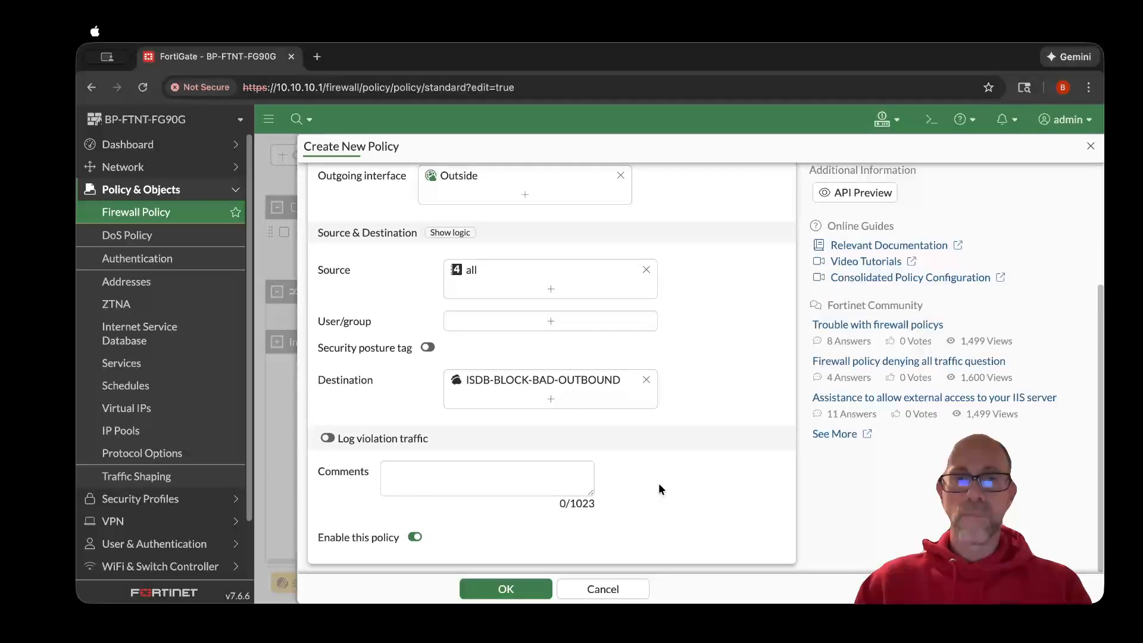
click(327, 440)
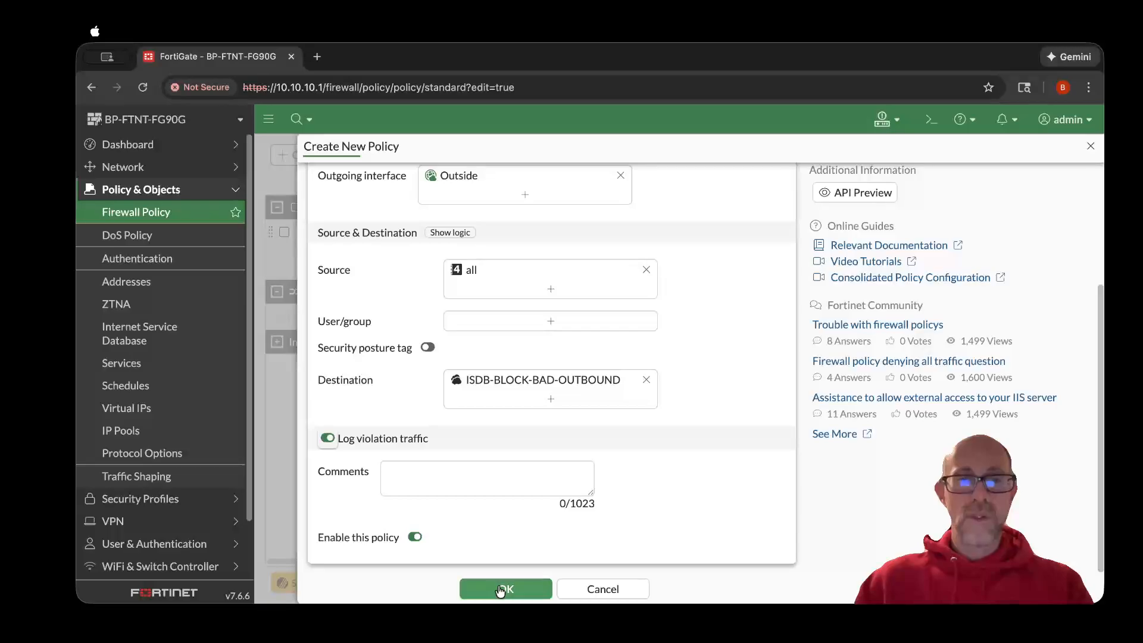
click(500, 590)
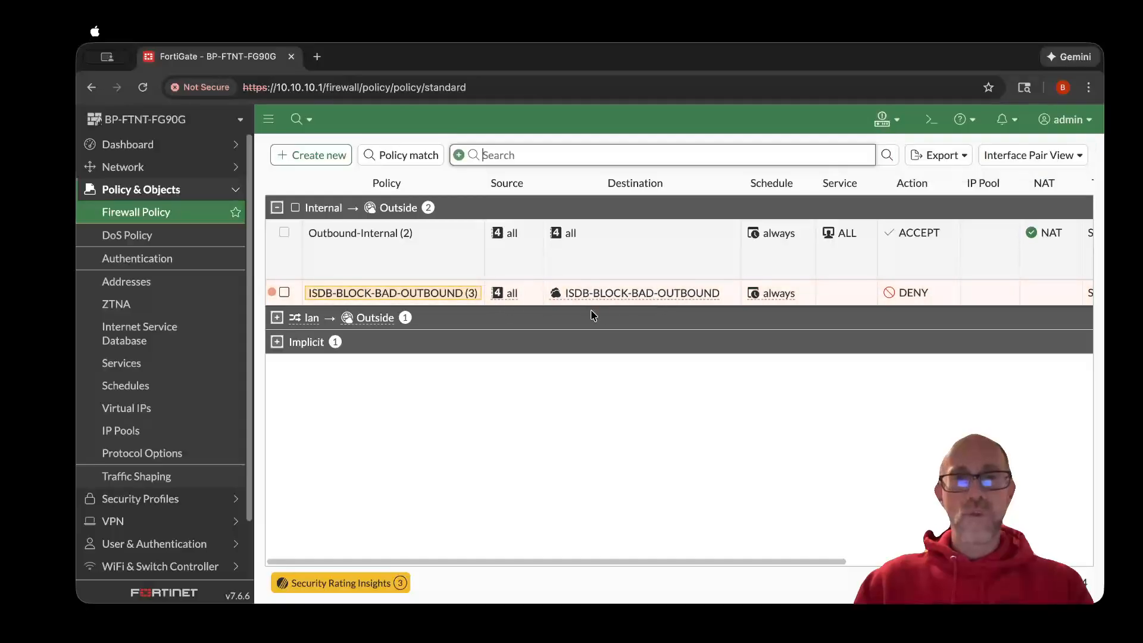
Move the ISDB-BLOCK-BAD-OUTBOUND policy above Outbound-Internal in the Internal to Outside section and review its destination group's members
drag(380, 256, 379, 286)
drag(343, 240, 270, 235)
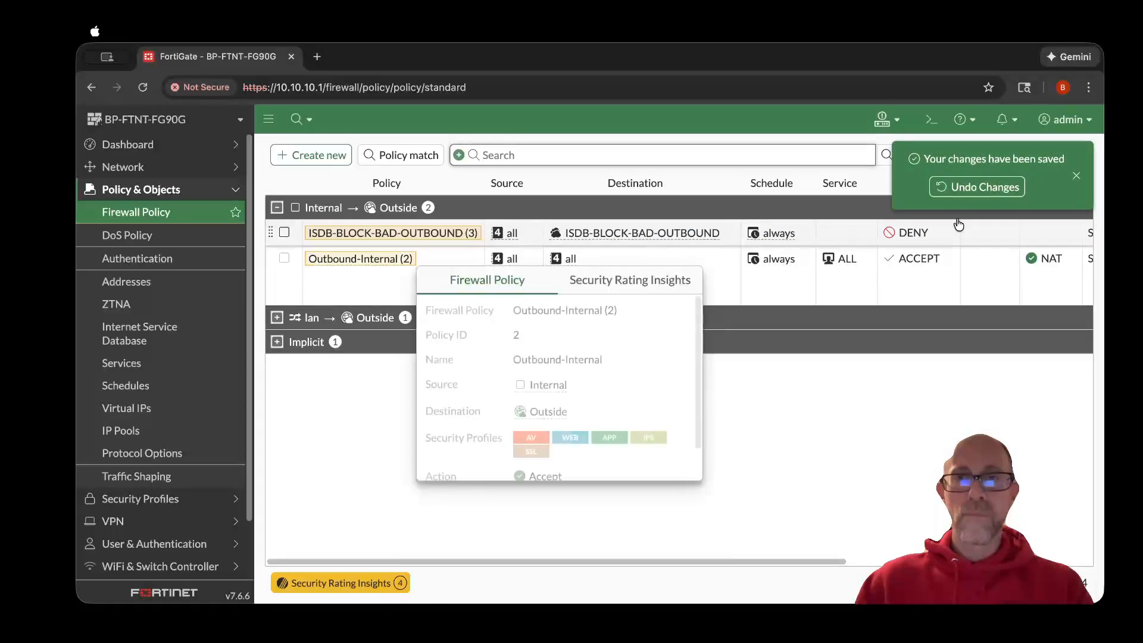
click(1076, 179)
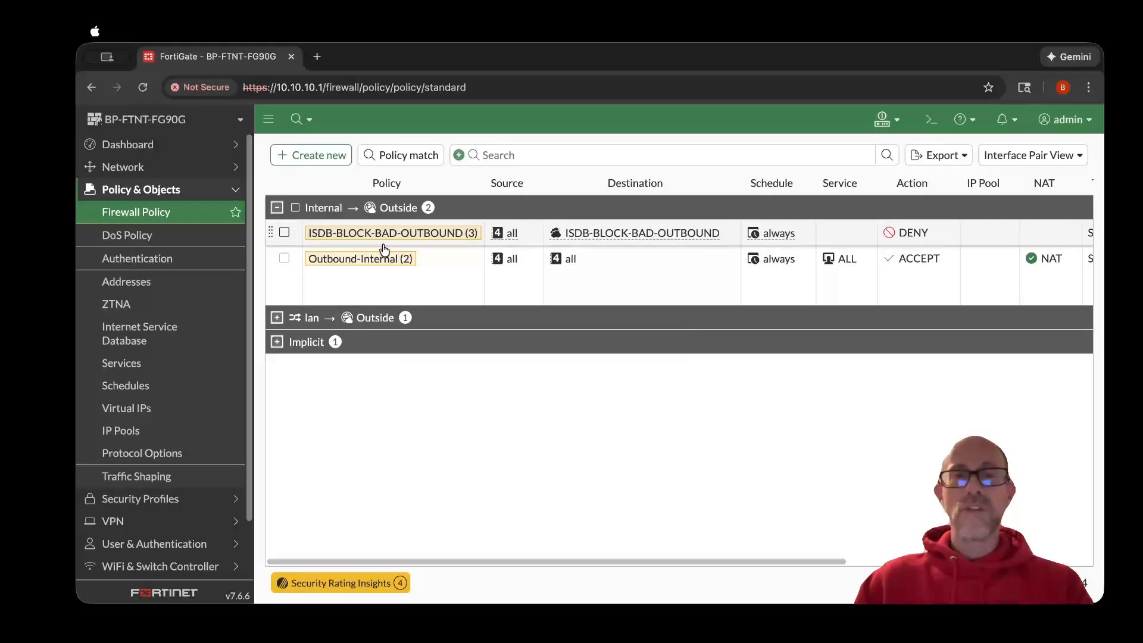
mouse_move(562, 237)
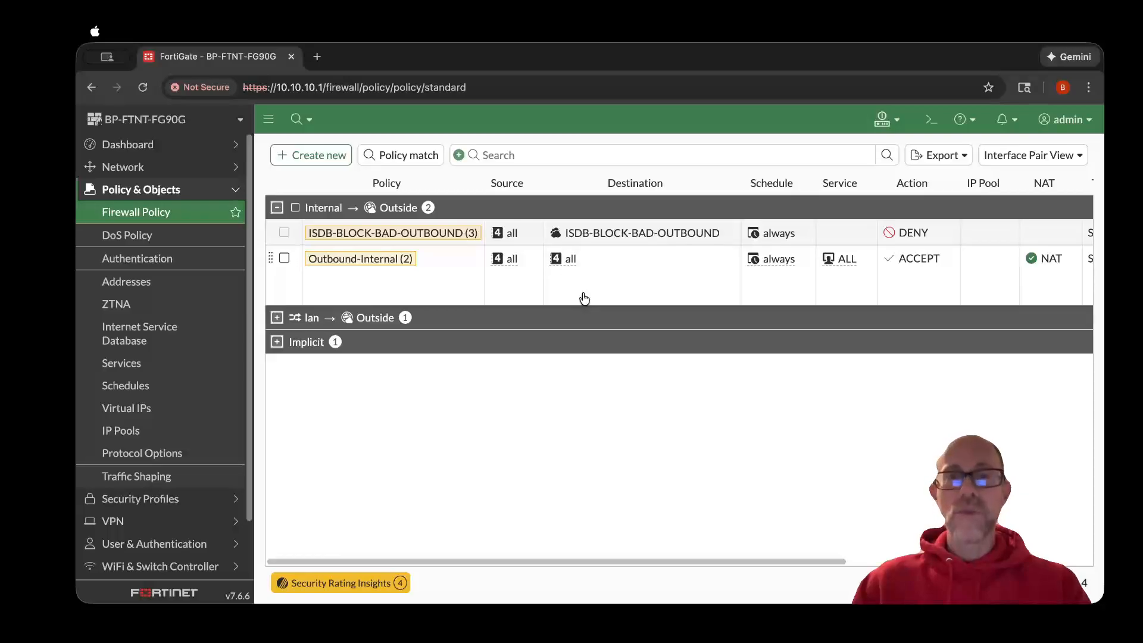
mouse_move(671, 235)
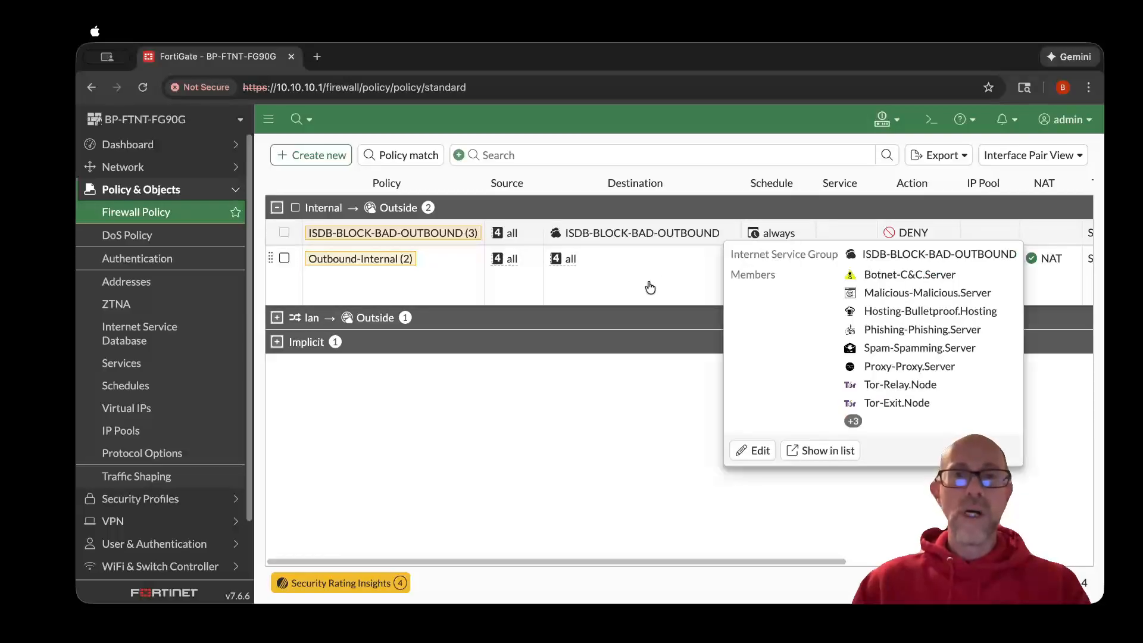